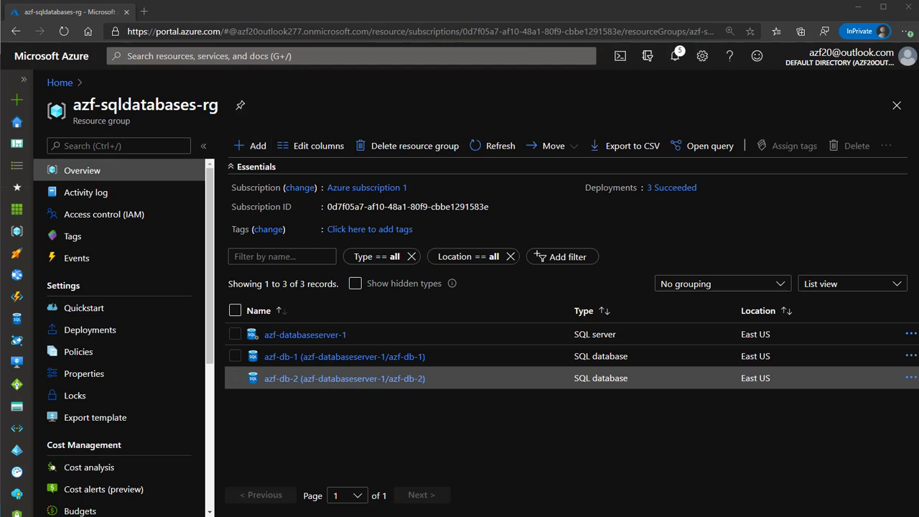
Start adding a resource to the azf-sqldatabases-rg resource group by finding Azure SQL in the marketplace and opening its deployment options.
left_click_drag(74, 108, 218, 106)
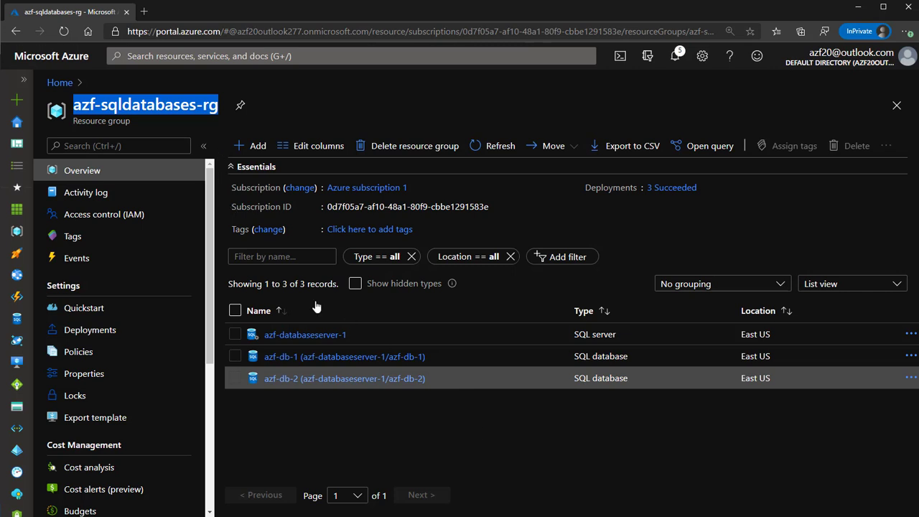
left_click(295, 421)
left_click(256, 146)
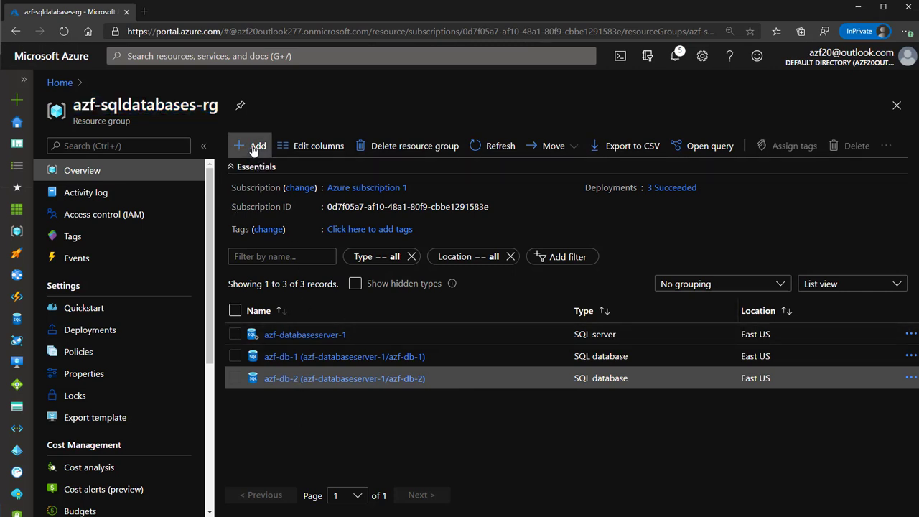
type("azure sql")
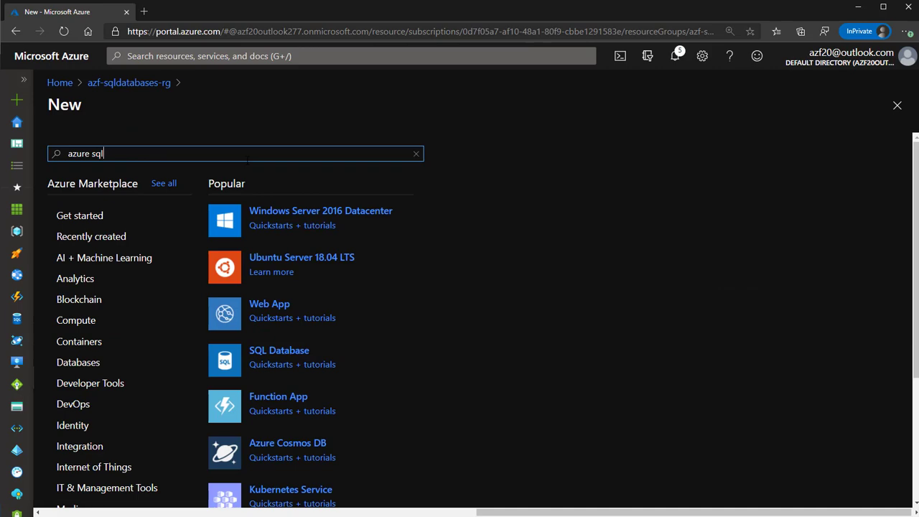
left_click(184, 185)
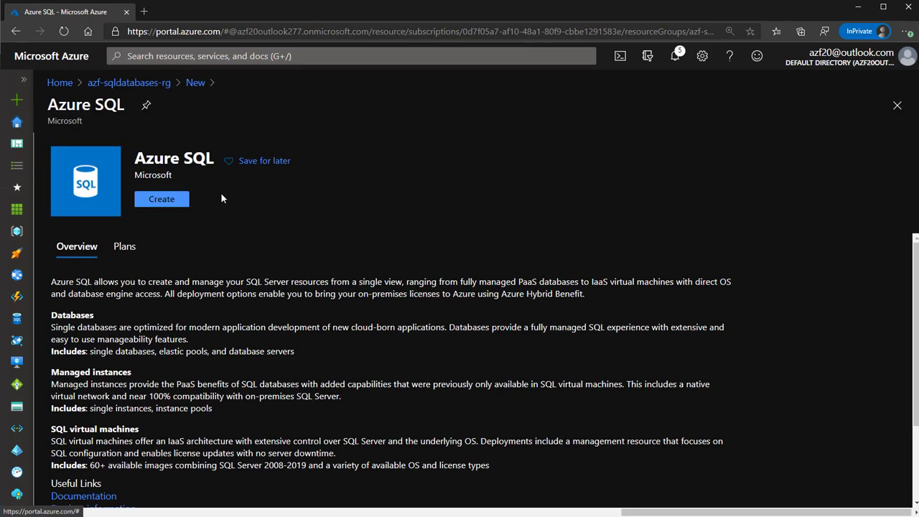
left_click(169, 207)
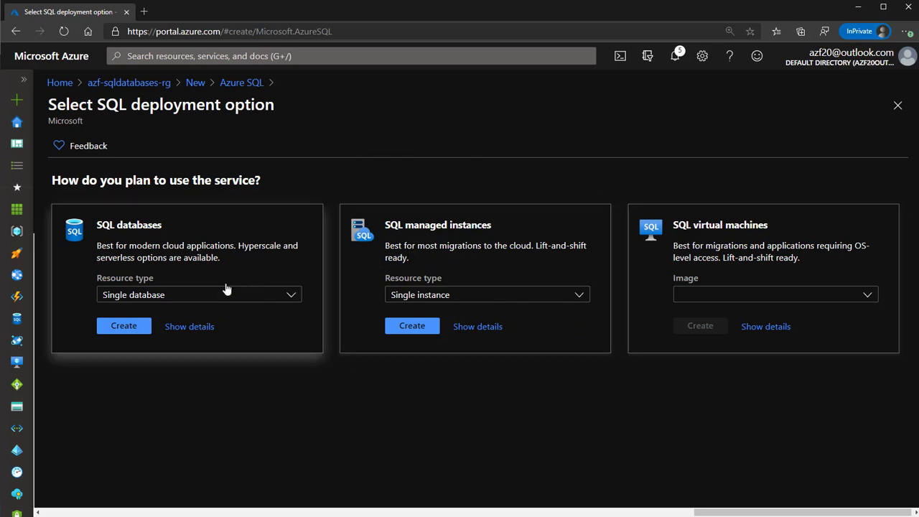
Choose Elastic pool as the SQL databases resource type, review the option details, and start creating it.
left_click(165, 295)
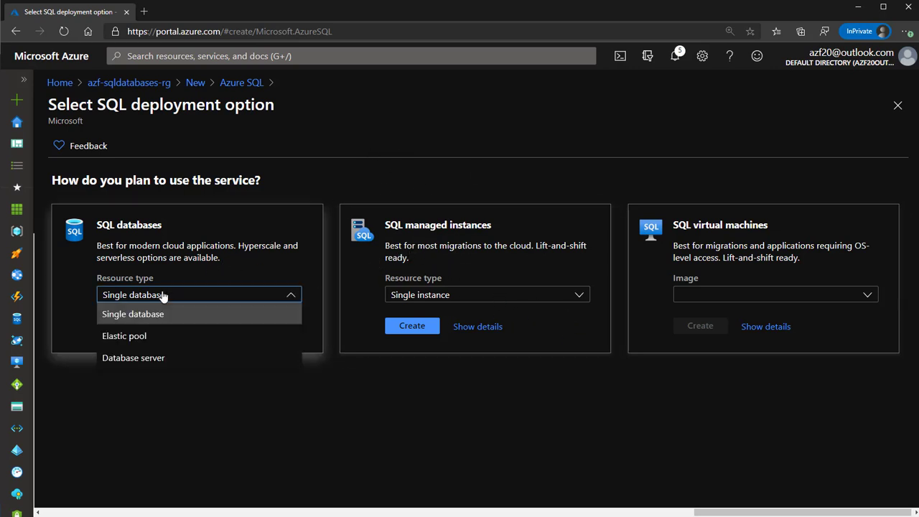
left_click(125, 337)
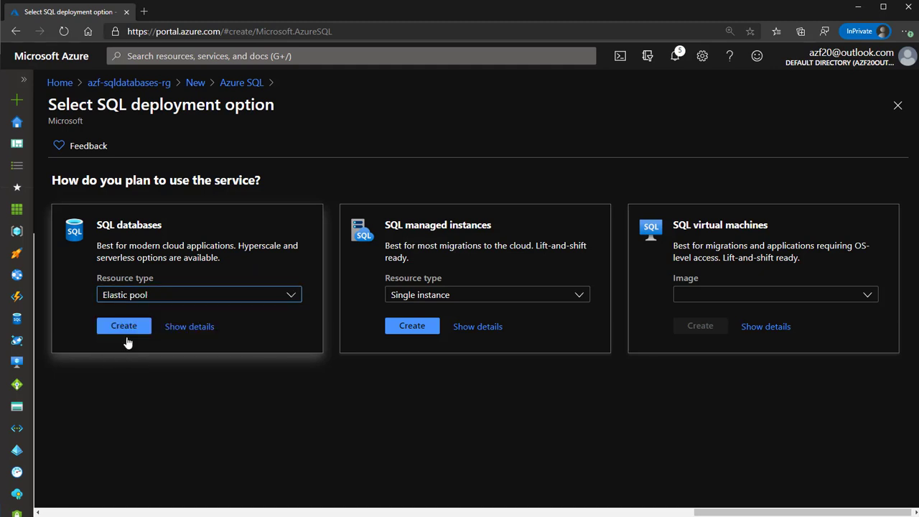
left_click(190, 327)
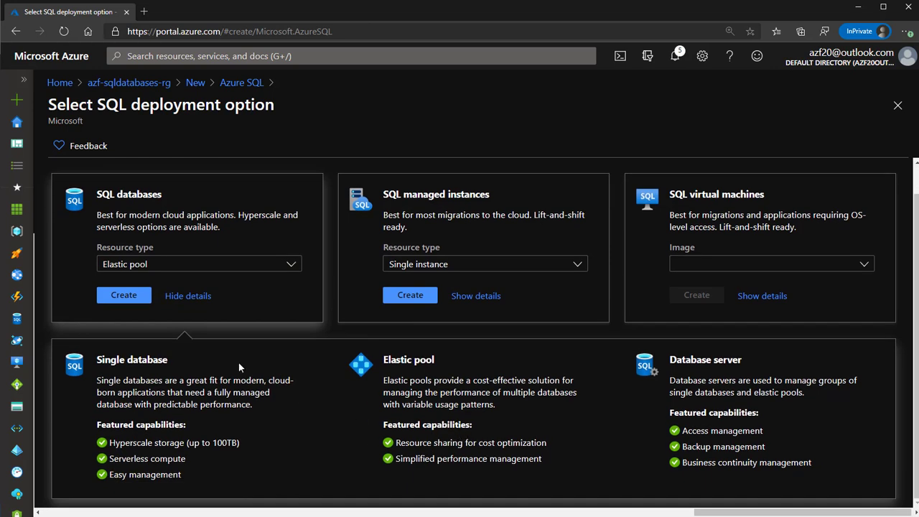
left_click(184, 295)
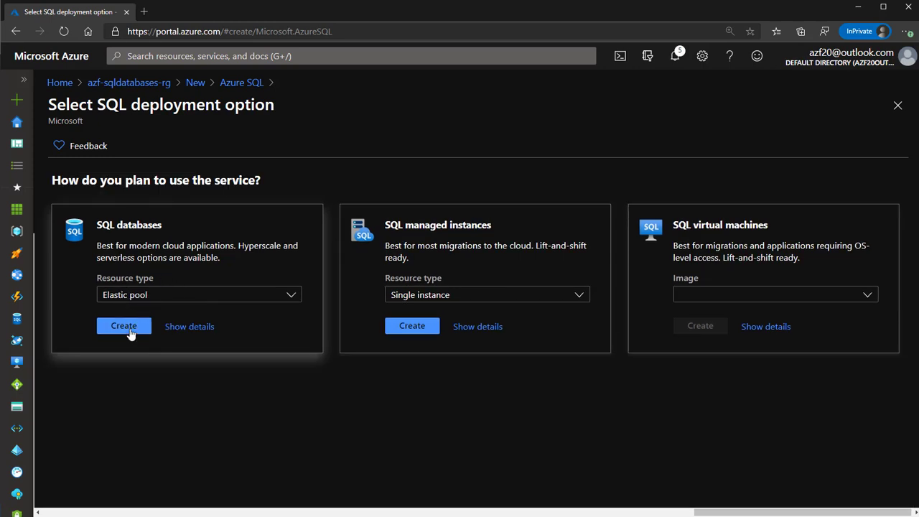
left_click(124, 326)
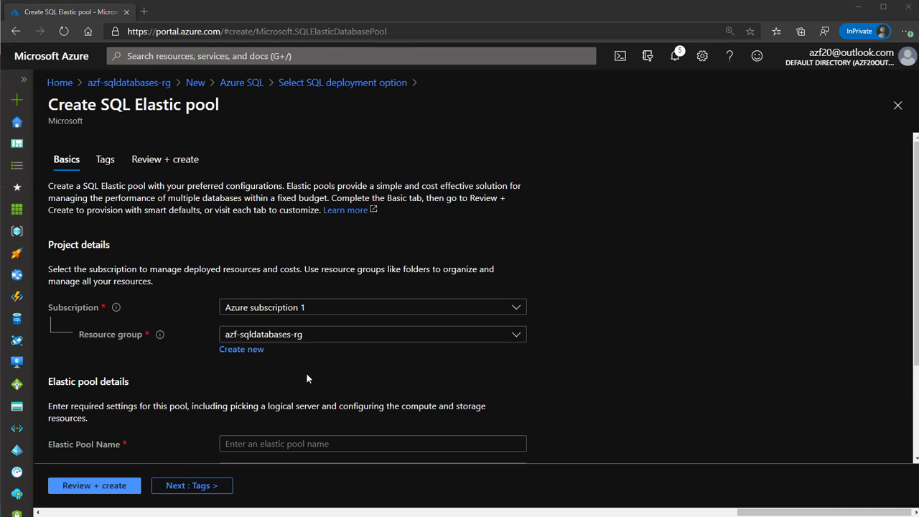
Name the elastic pool azf-sqlelasticpool-1 and select azf-databaseserver-1 (East US) as its server.
scroll(277, 305, "down", 1)
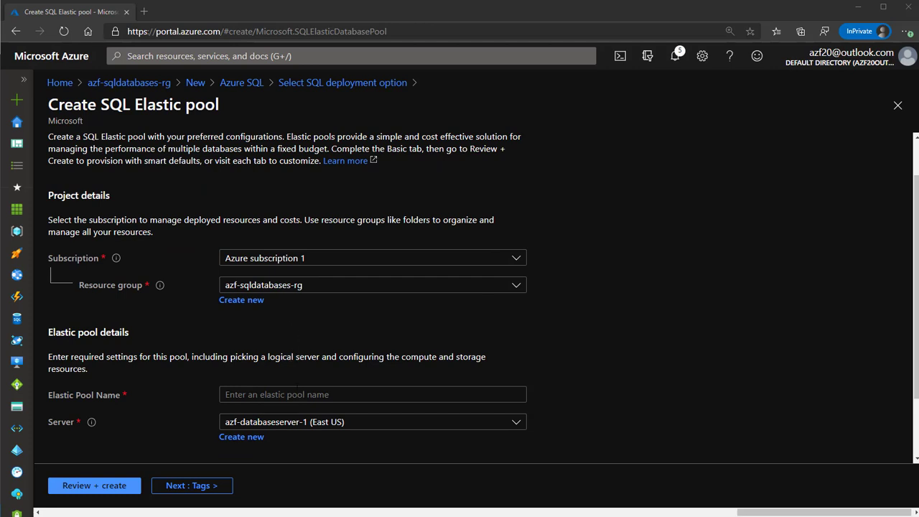
left_click(297, 394)
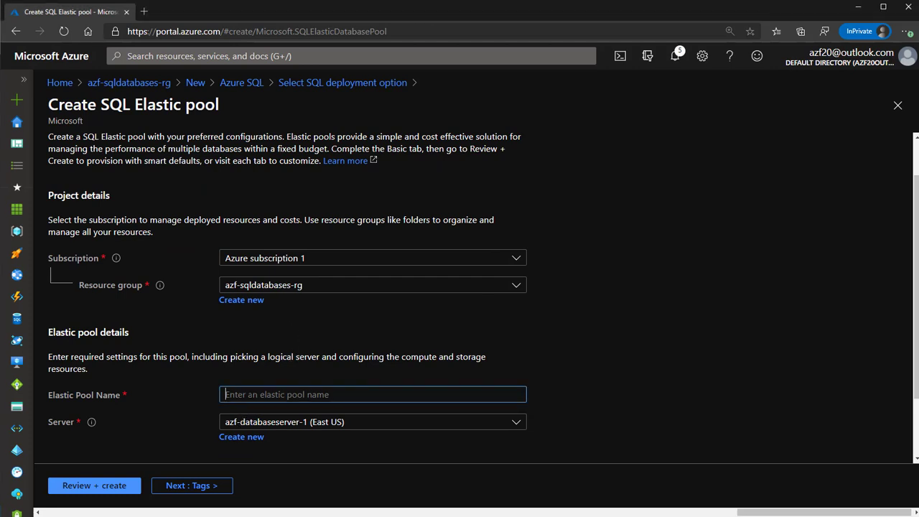
type("azf")
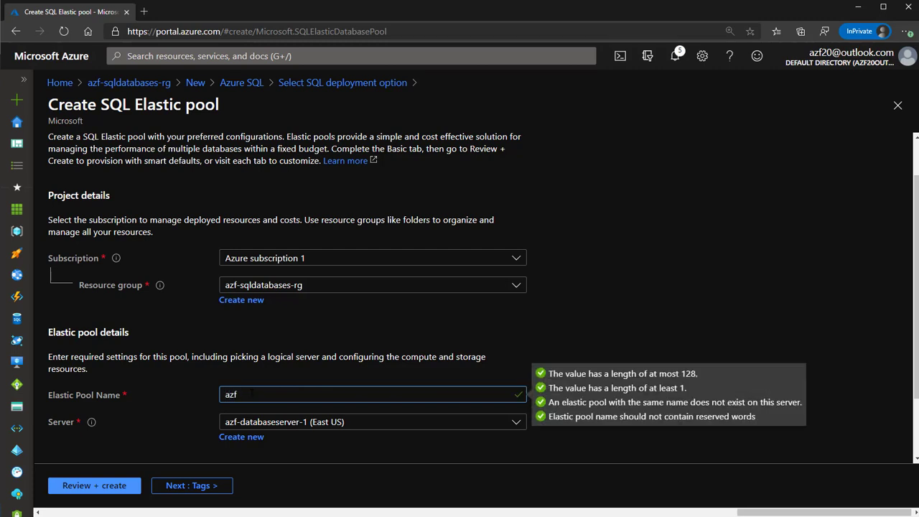
type("-sqlelasticpool-1")
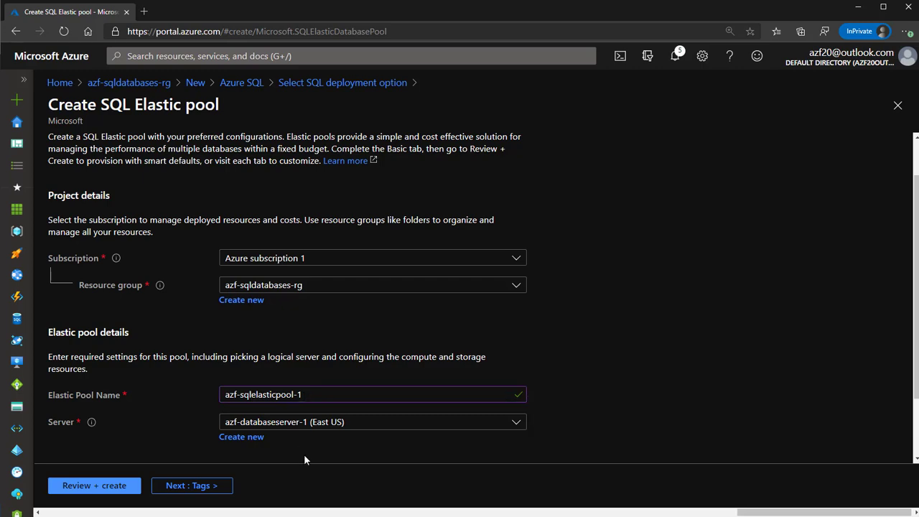
scroll(304, 453, "down", 2)
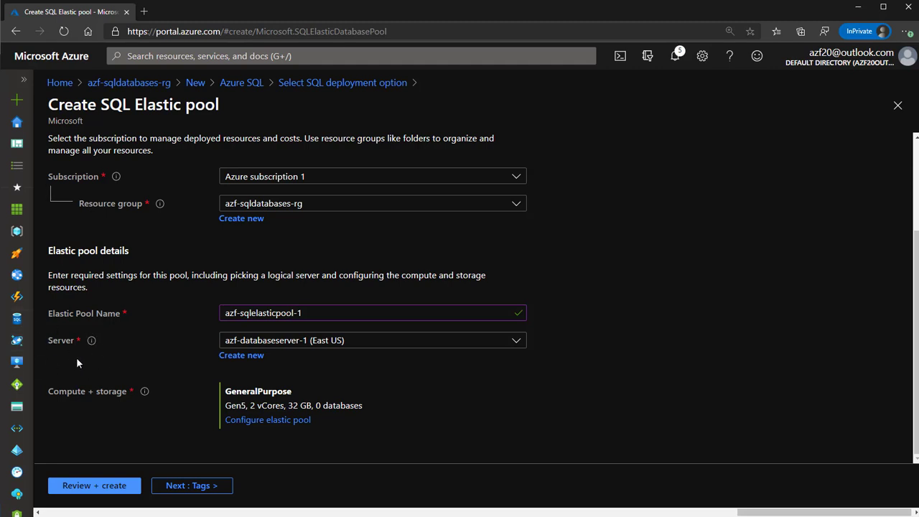
left_click(305, 346)
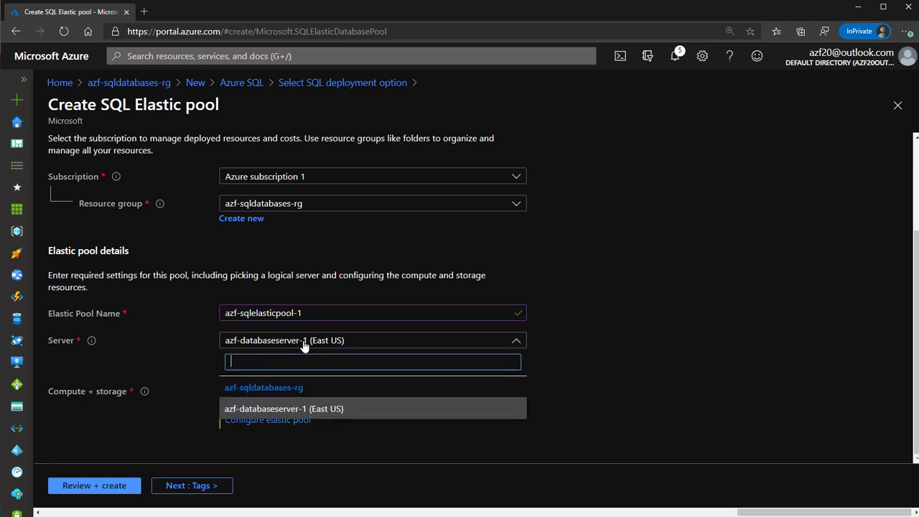
left_click(277, 409)
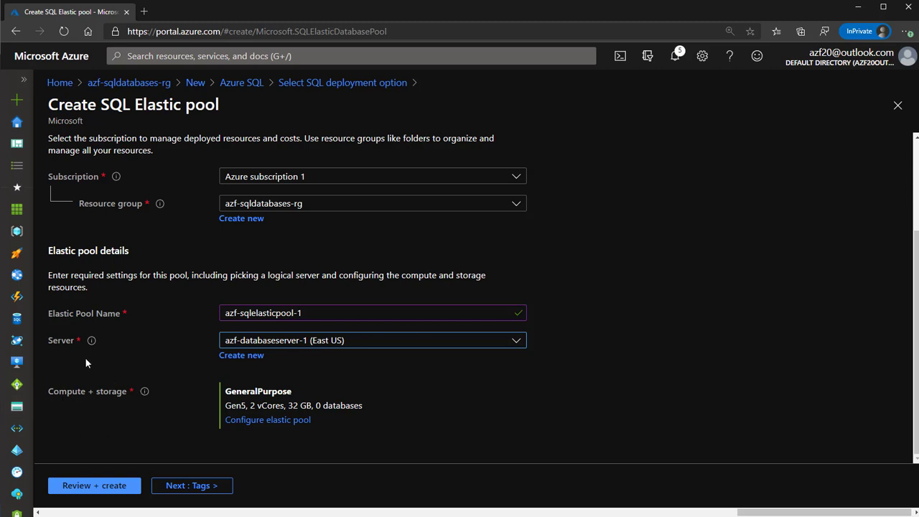
Open the elastic pool's compute and storage configuration and review the vCore and DTU tiers, including the Premium tier's database settings.
left_click(252, 422)
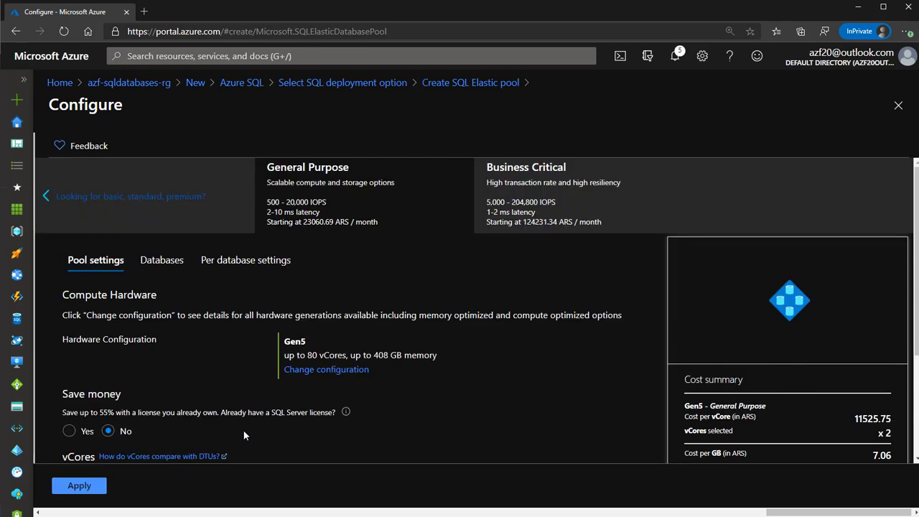
left_click(134, 197)
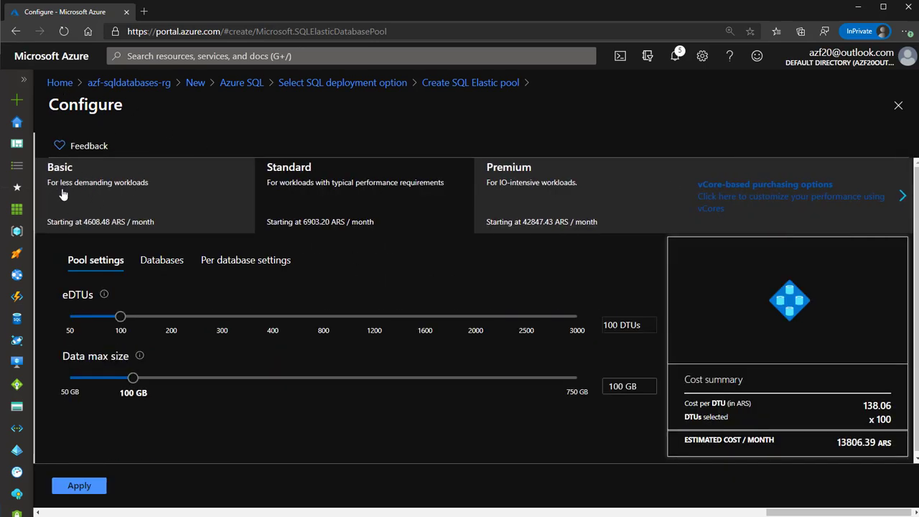
left_click(751, 183)
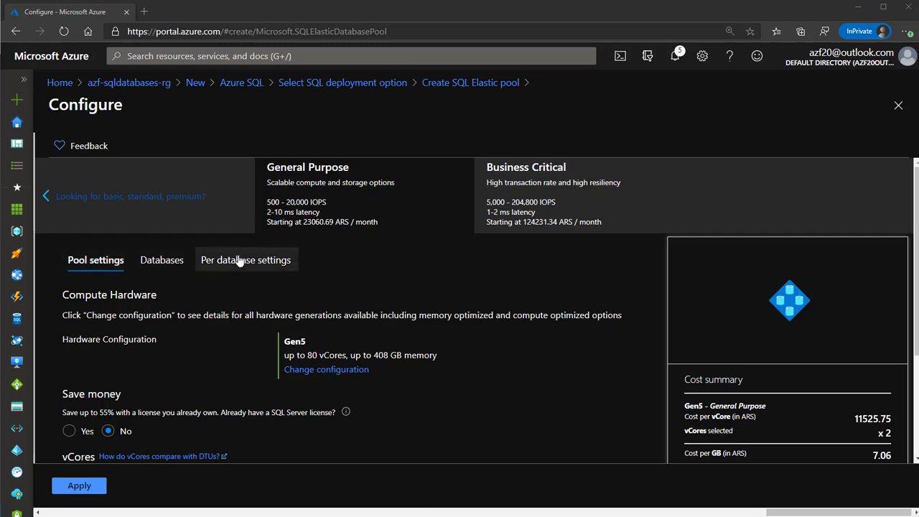
left_click(524, 180)
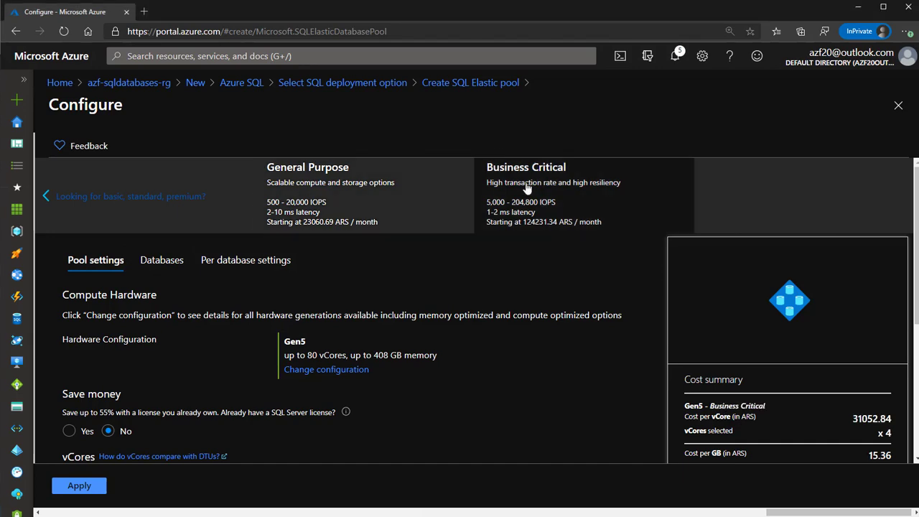
left_click(388, 213)
left_click(170, 198)
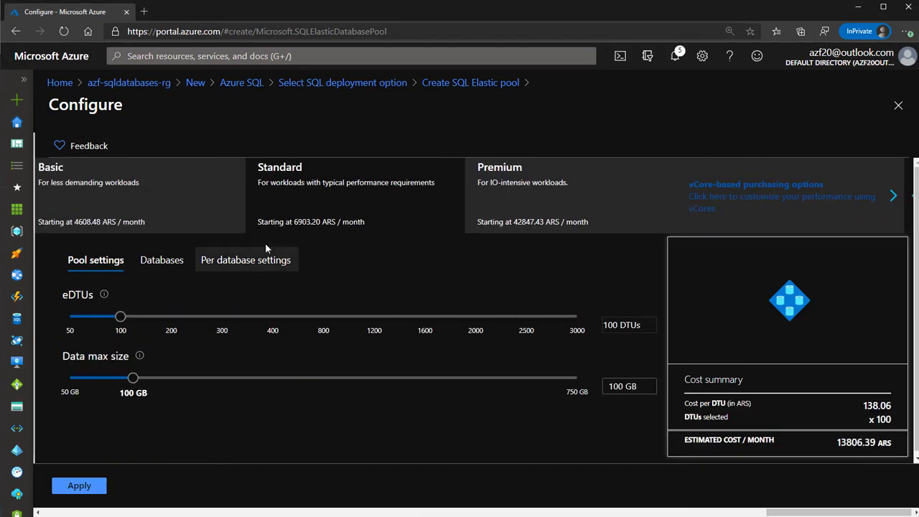
left_click(177, 216)
left_click(386, 191)
left_click(516, 179)
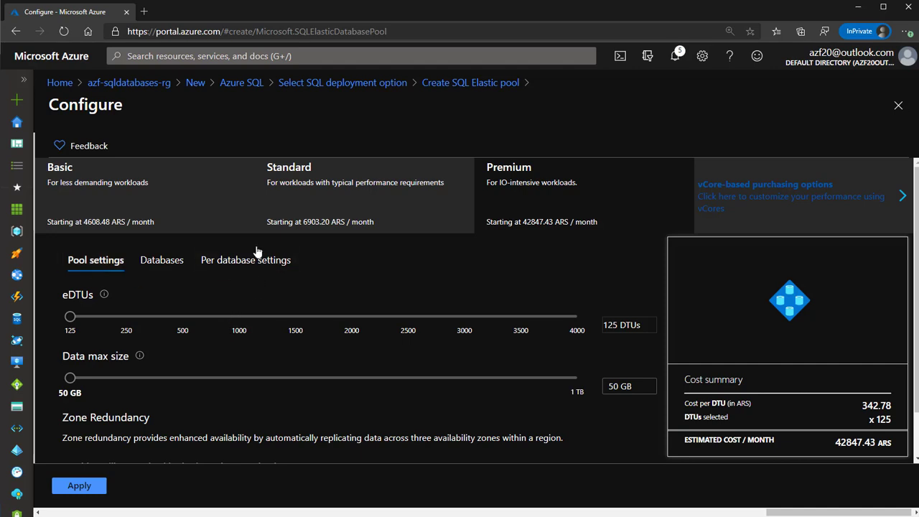
left_click(155, 262)
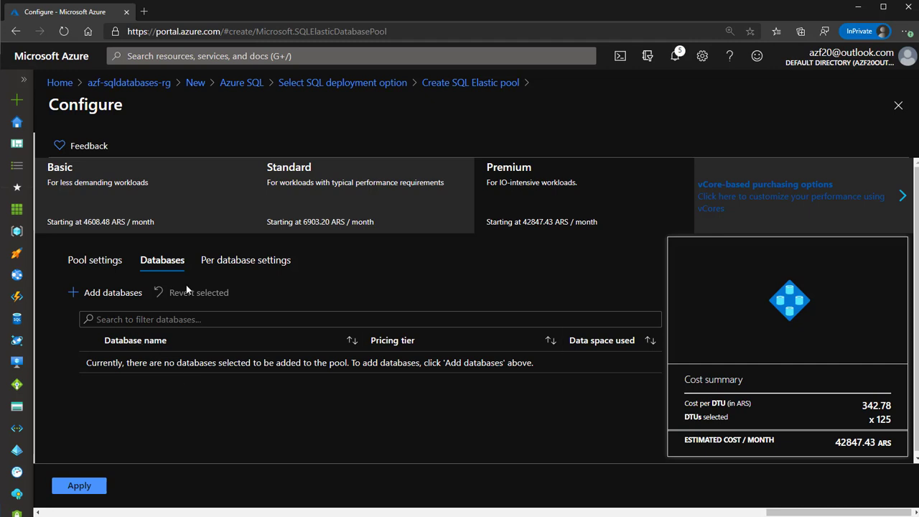
left_click(260, 263)
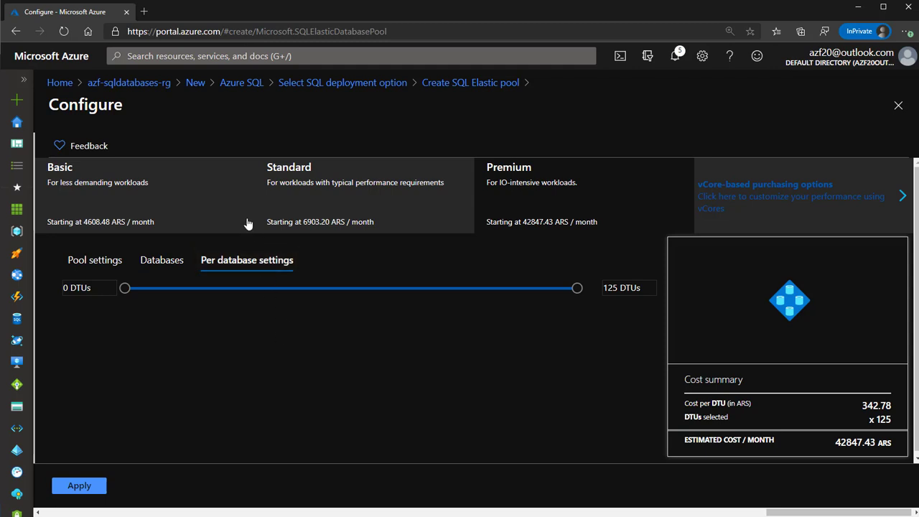
Select the Standard tier with 200 eDTUs and a 1 TB data max size, and limit each database to 50 DTUs.
left_click(307, 210)
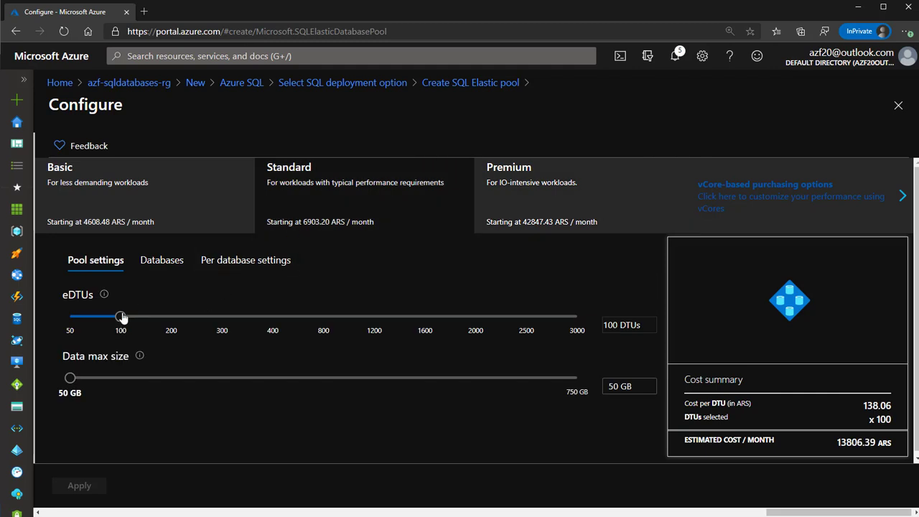
left_click_drag(122, 317, 171, 329)
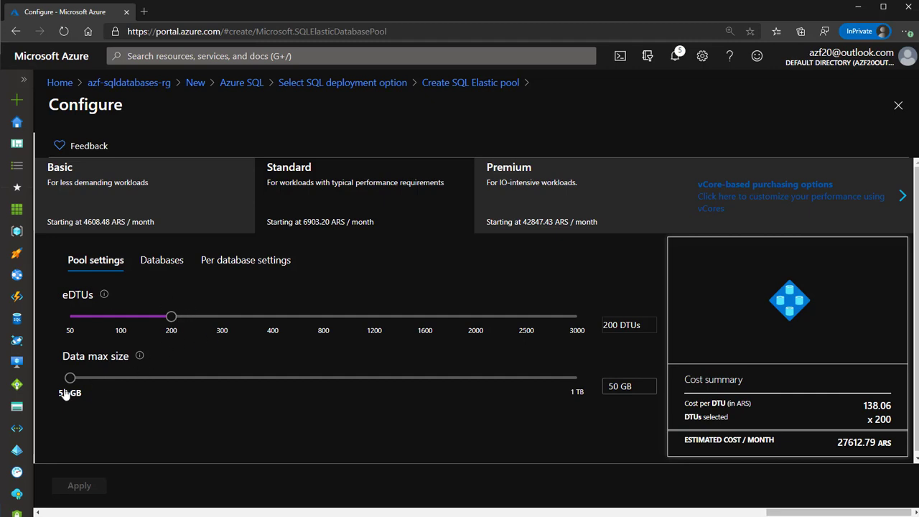
left_click_drag(70, 377, 567, 378)
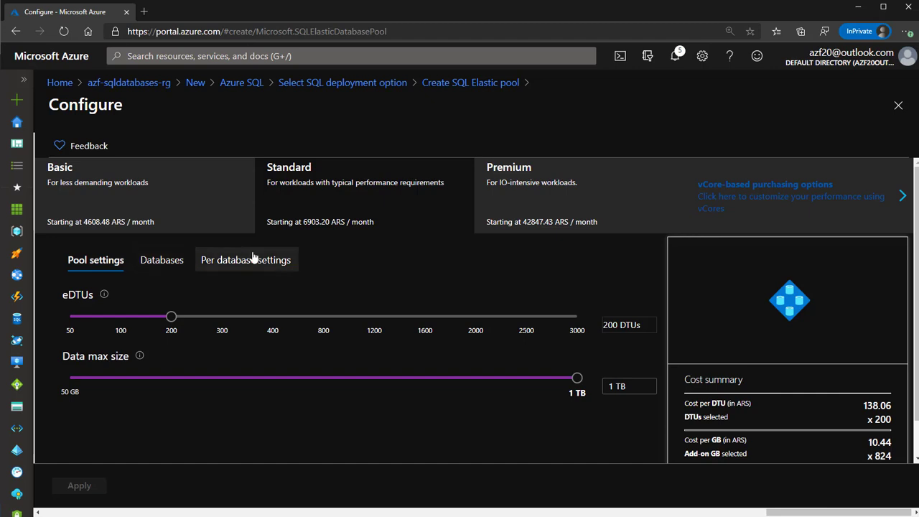
left_click(230, 267)
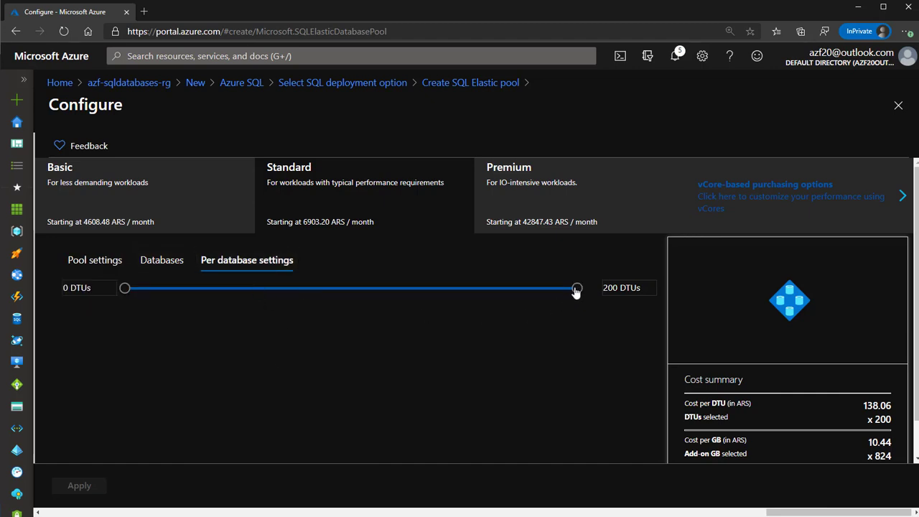
left_click_drag(576, 291, 373, 298)
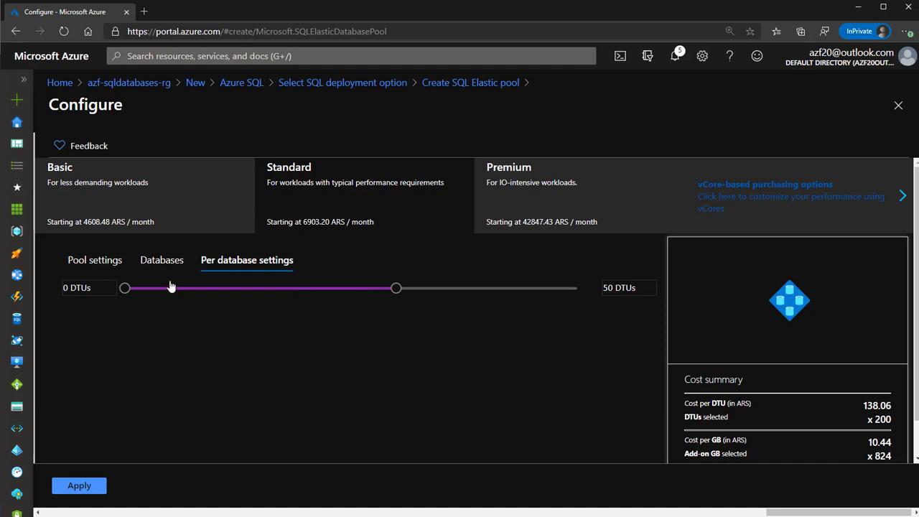
Set the pool's eDTUs to 300 and the per-database maximum to 20 DTUs.
left_click(101, 263)
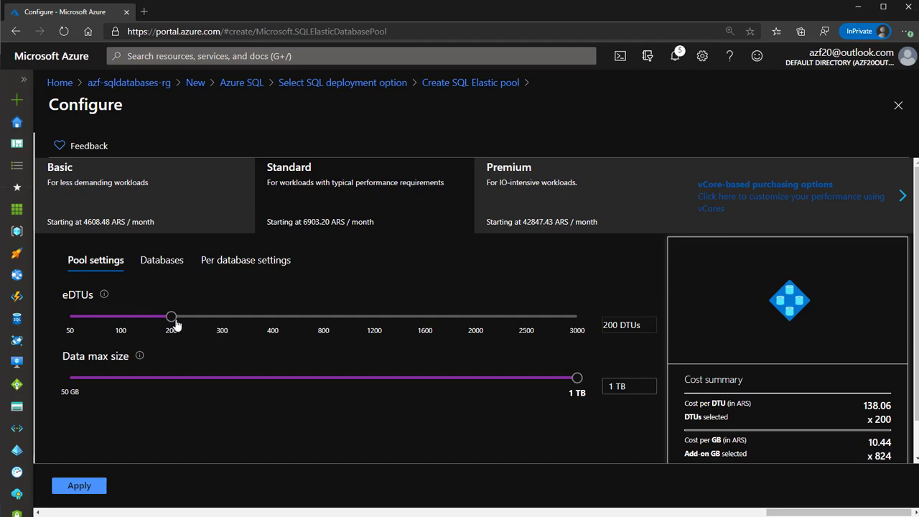
left_click_drag(173, 321, 222, 322)
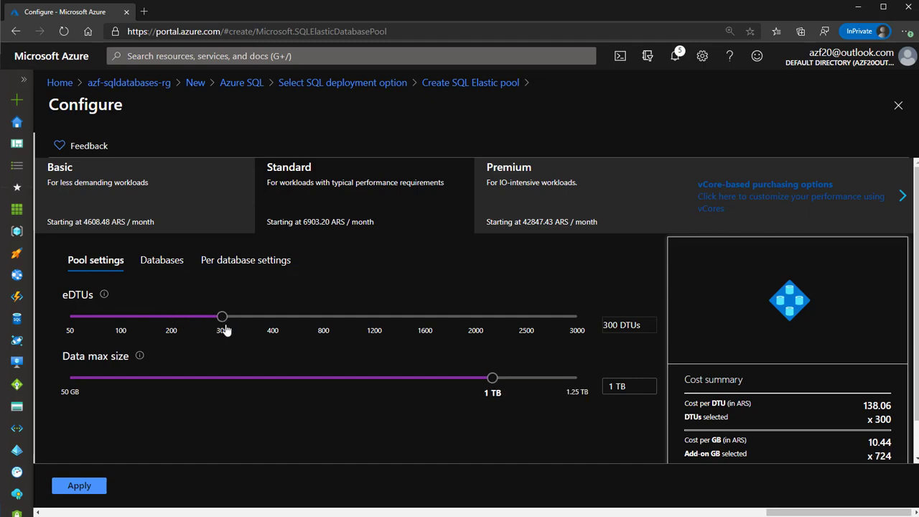
left_click(246, 261)
left_click_drag(351, 293, 588, 286)
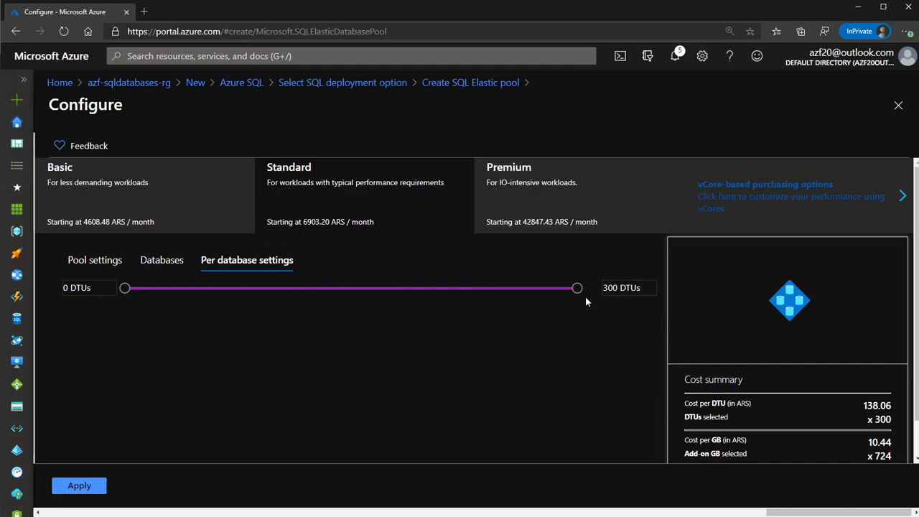
left_click_drag(577, 289, 312, 294)
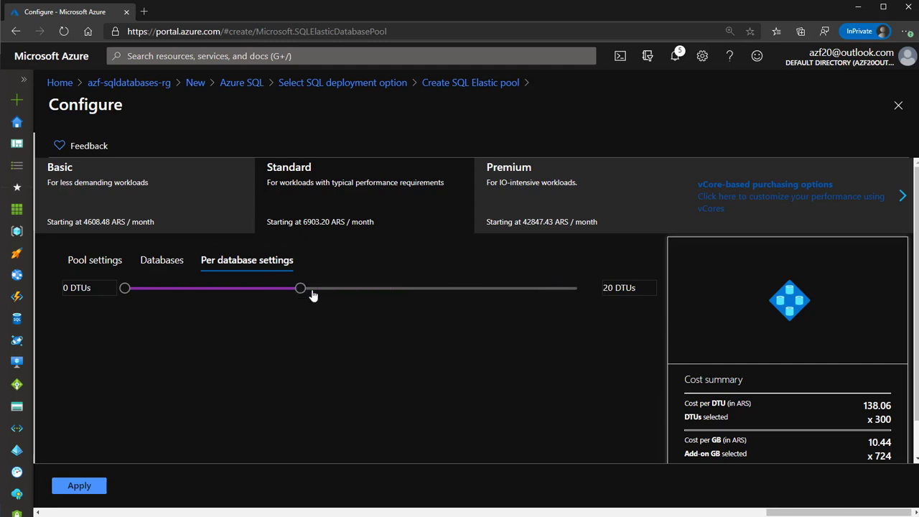
left_click(85, 259)
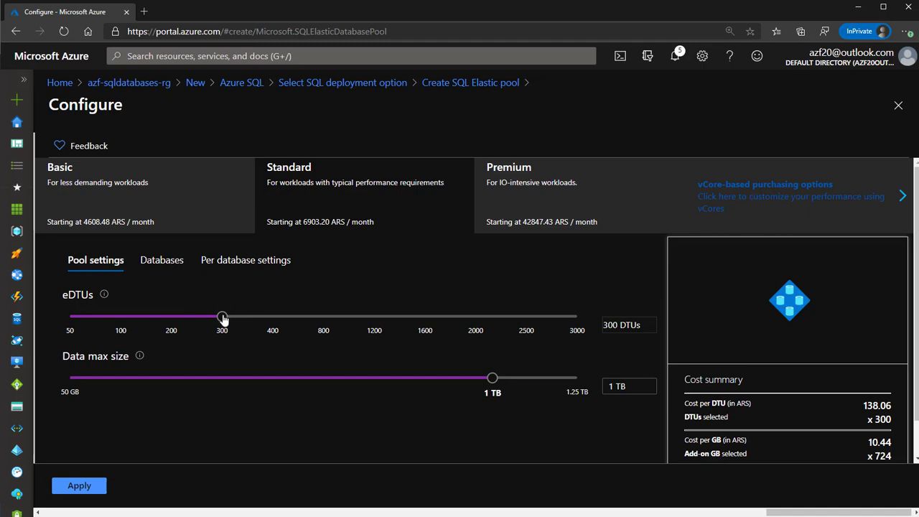
Set the pool's eDTUs to 200 and the per-database maximum to 50 DTUs.
left_click_drag(223, 319, 173, 318)
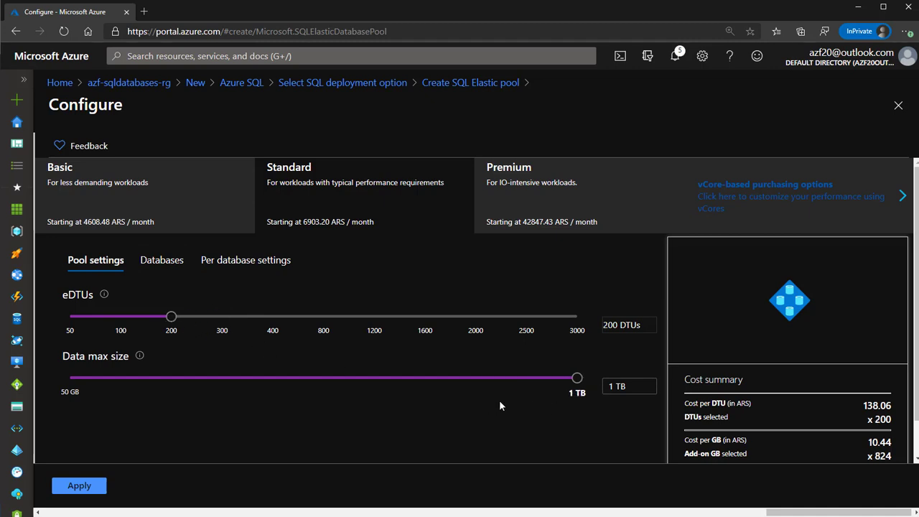
left_click(252, 261)
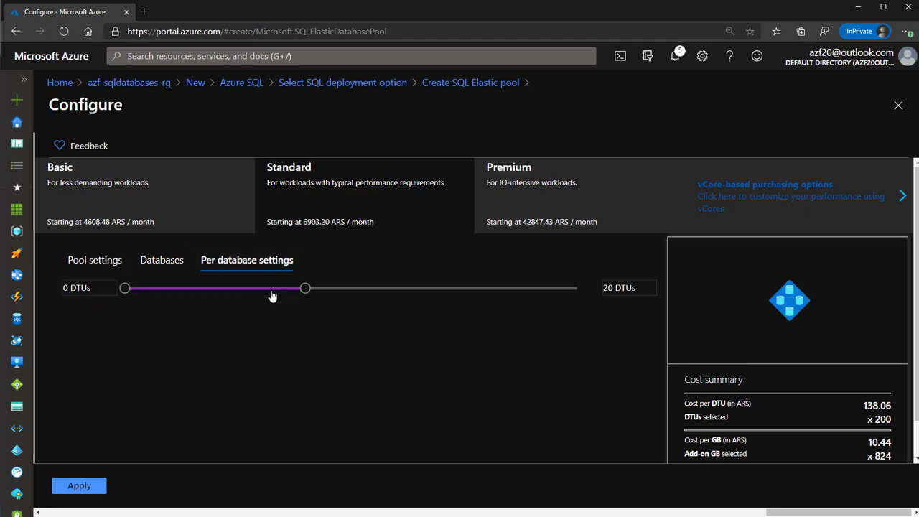
left_click_drag(289, 296, 399, 296)
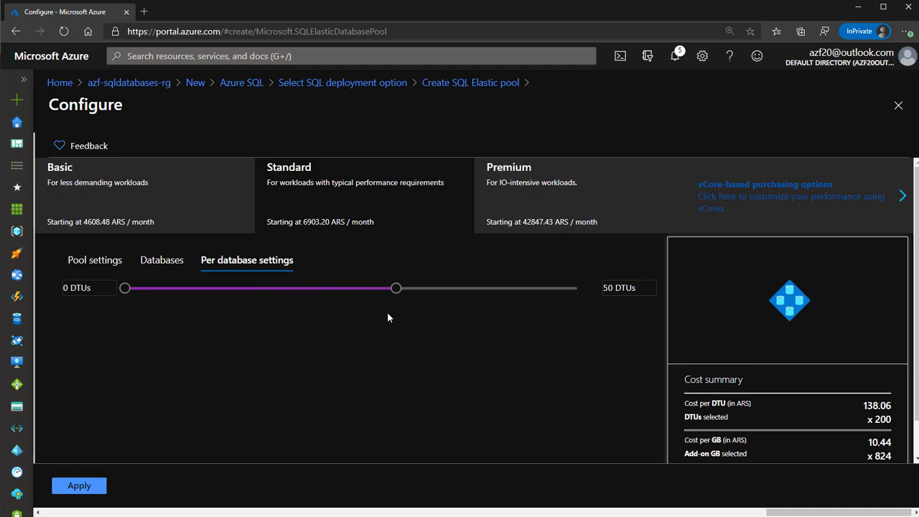
Add the databases azf-db-1 and azf-db-2 to the elastic pool.
left_click(154, 264)
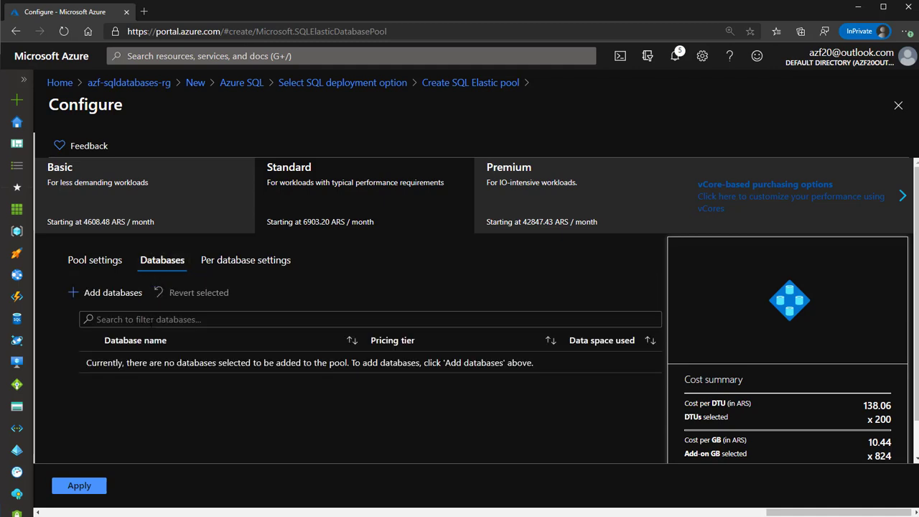
left_click(108, 294)
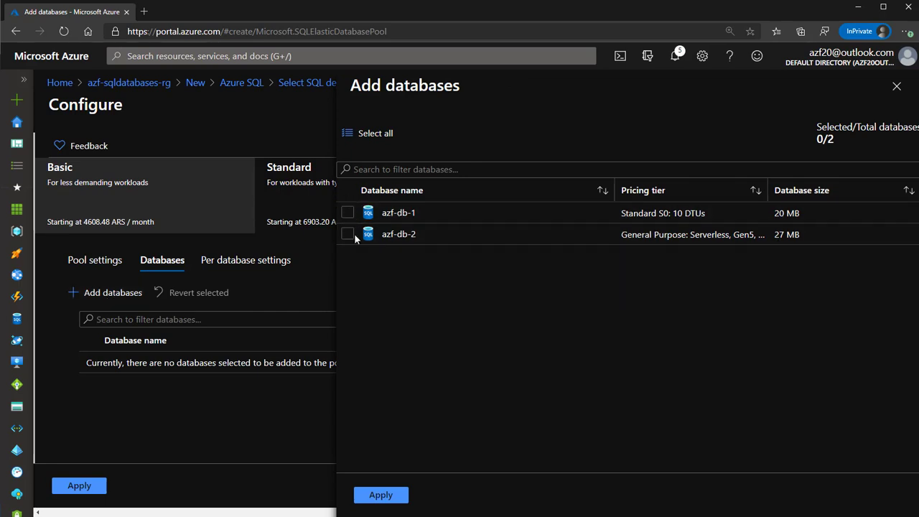
left_click(350, 214)
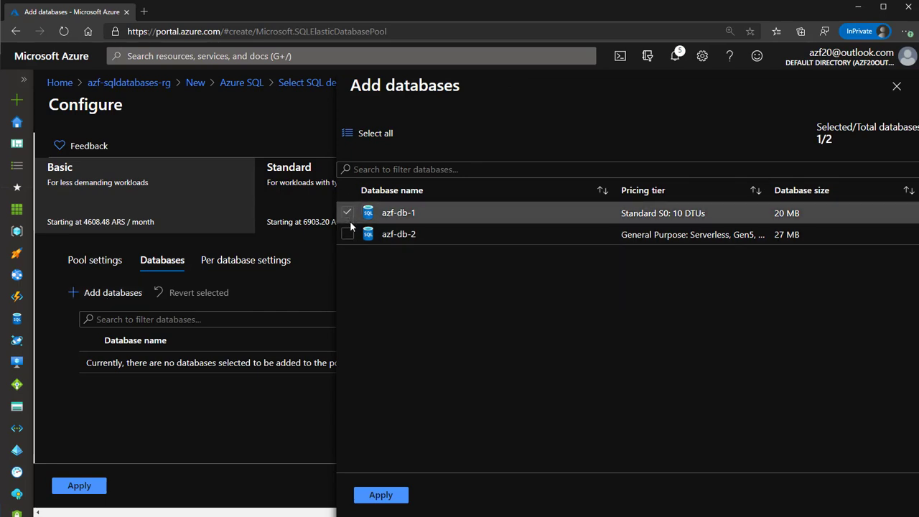
left_click(347, 234)
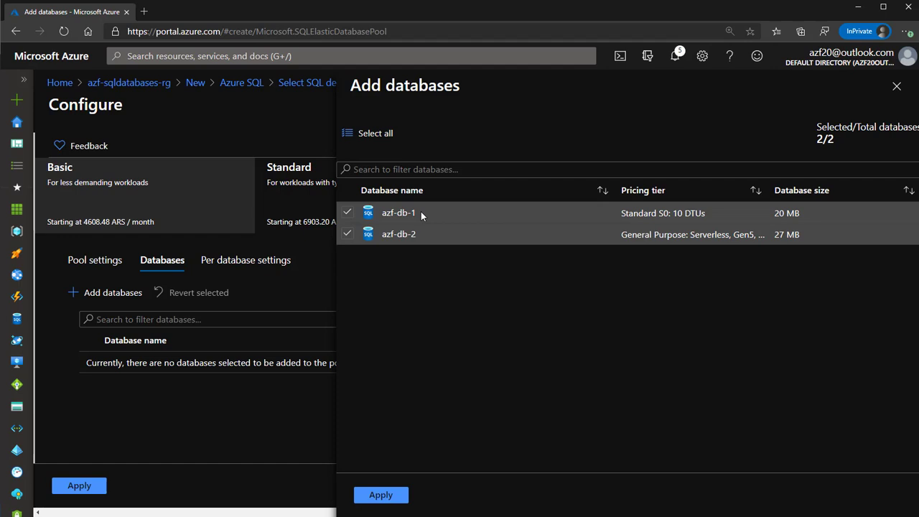
left_click_drag(421, 211, 377, 215)
left_click(671, 215)
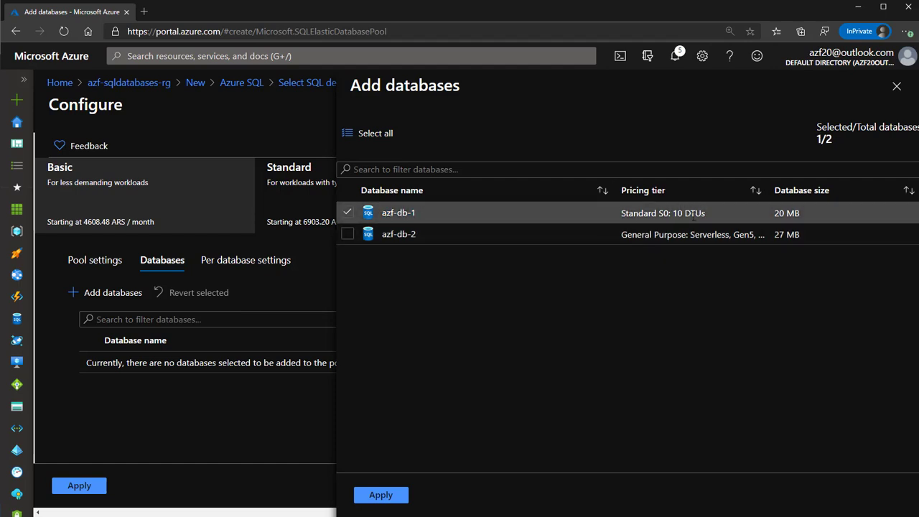
left_click(348, 234)
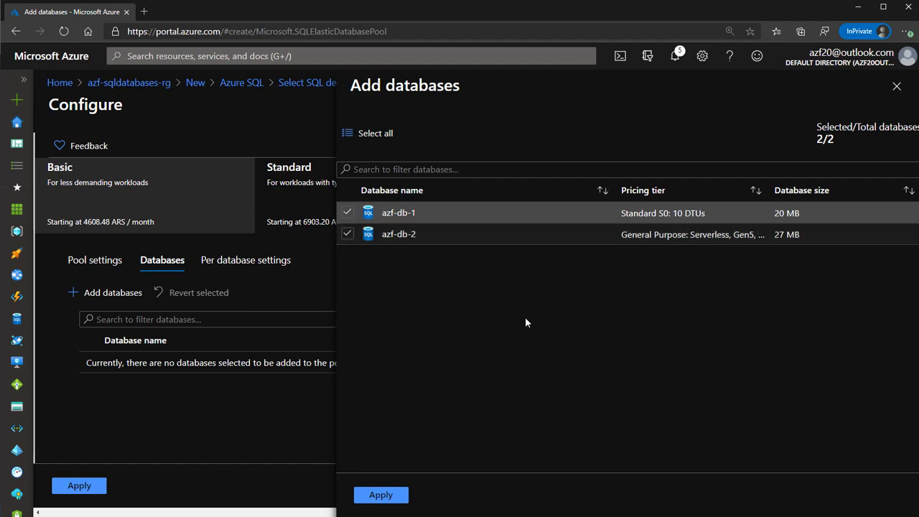
left_click(381, 495)
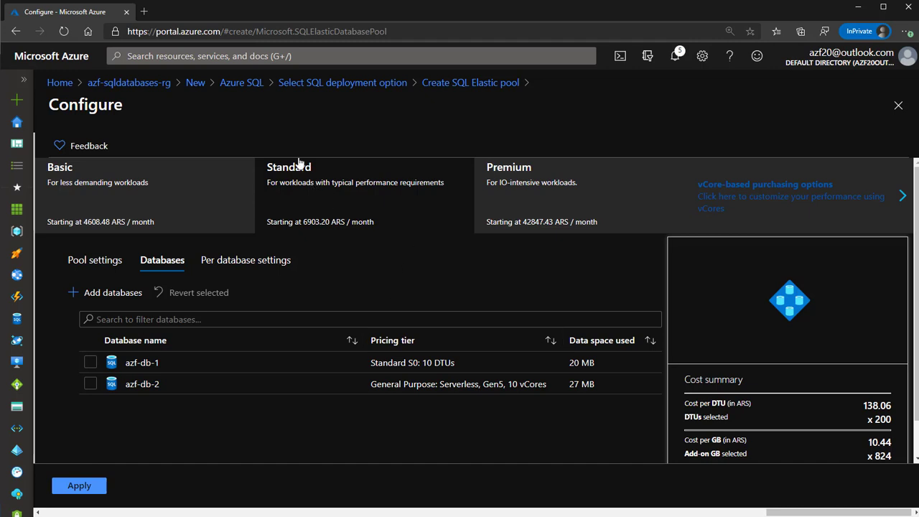
Recheck the per-database settings, pool settings and estimated cost, and apply the elastic pool configuration.
left_click(245, 261)
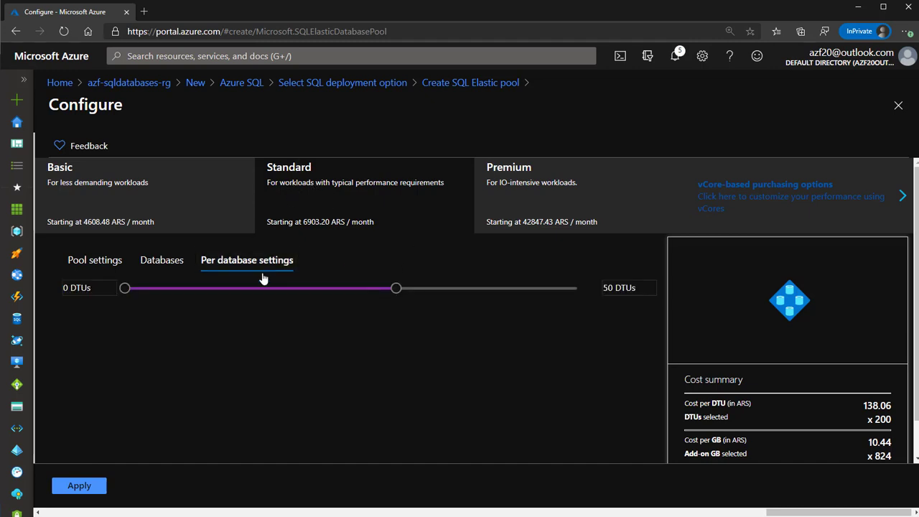
left_click(97, 261)
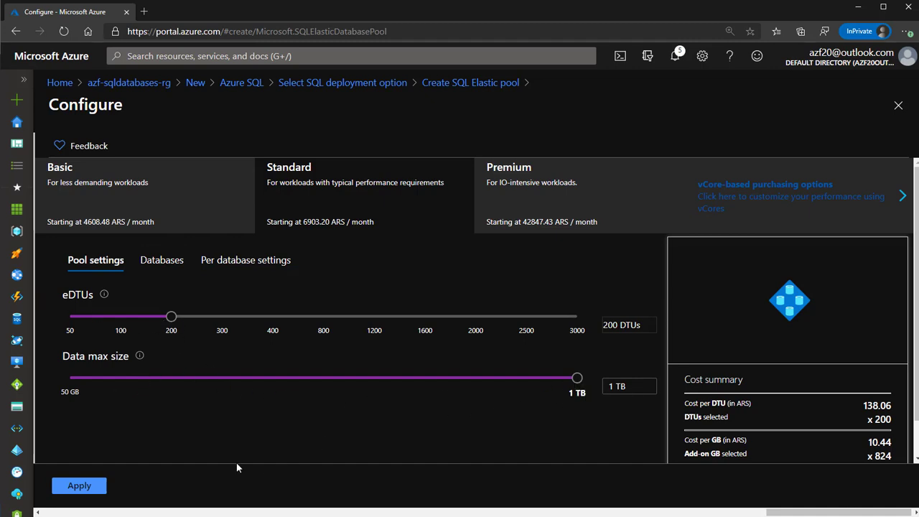
left_click(80, 486)
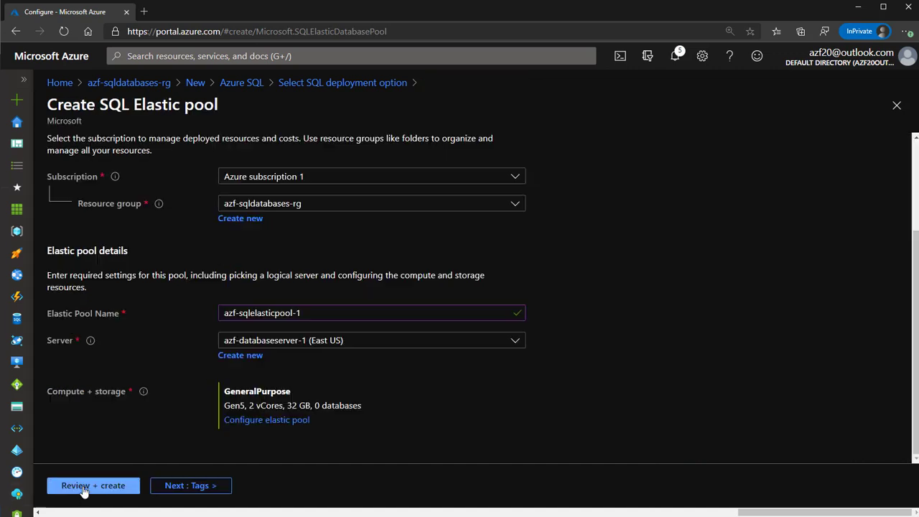
left_click(263, 422)
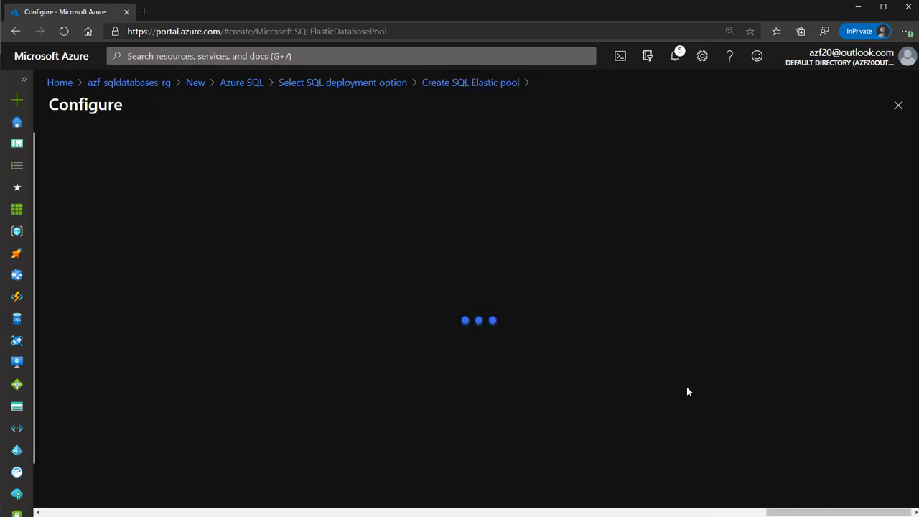
scroll(793, 390, "down", 1)
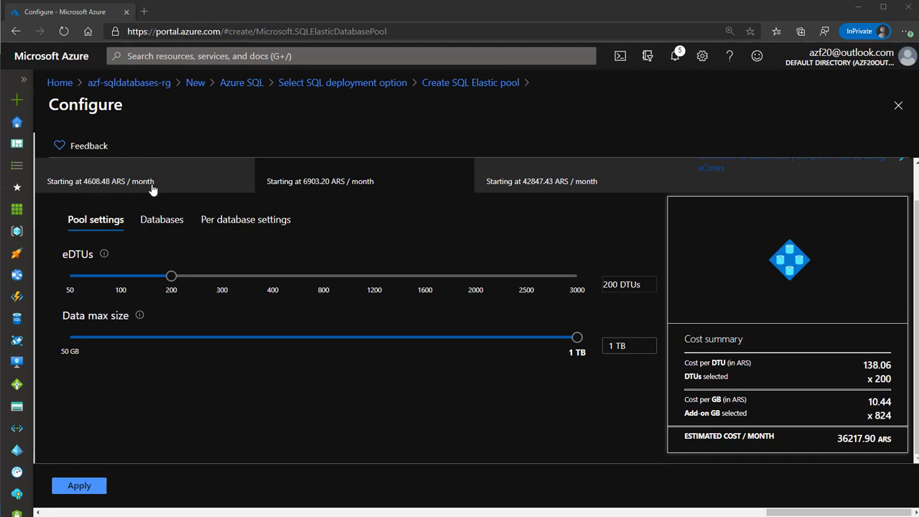
left_click(80, 485)
Continue past the tags without entering any, and create the elastic pool from the review summary.
left_click(209, 485)
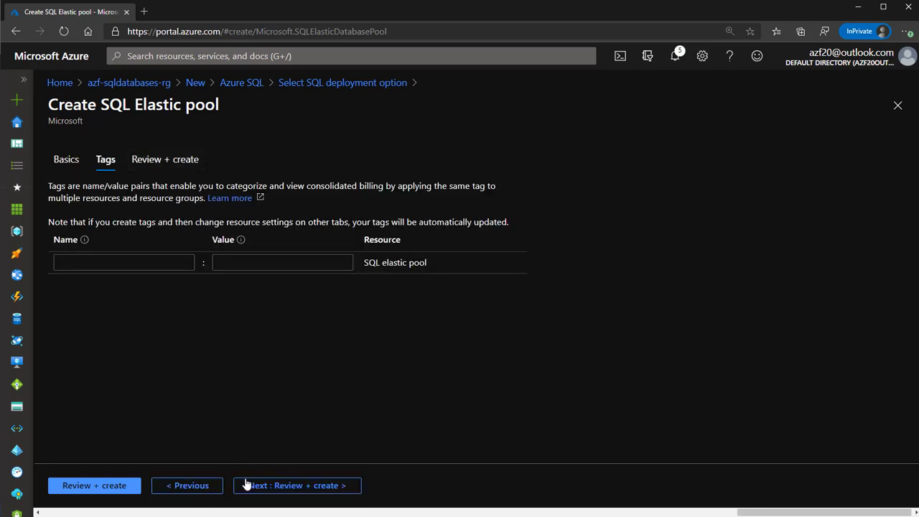
left_click(304, 490)
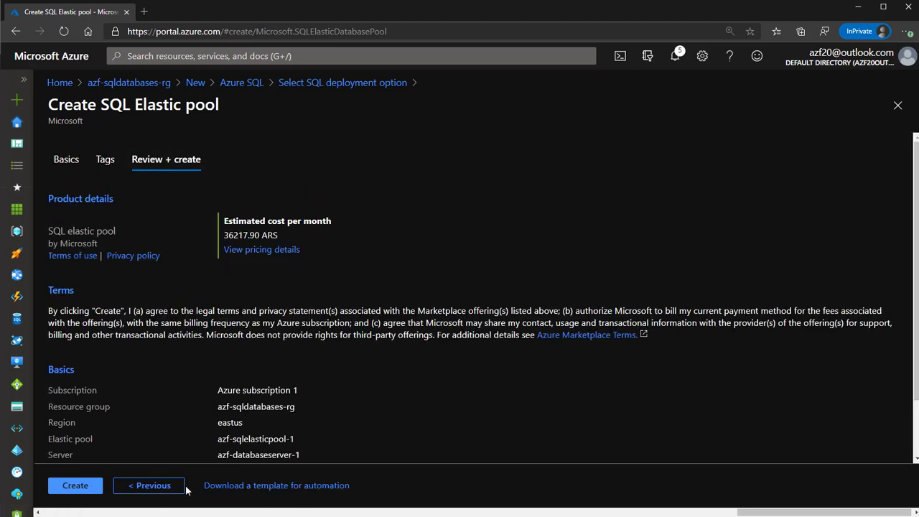
left_click(75, 486)
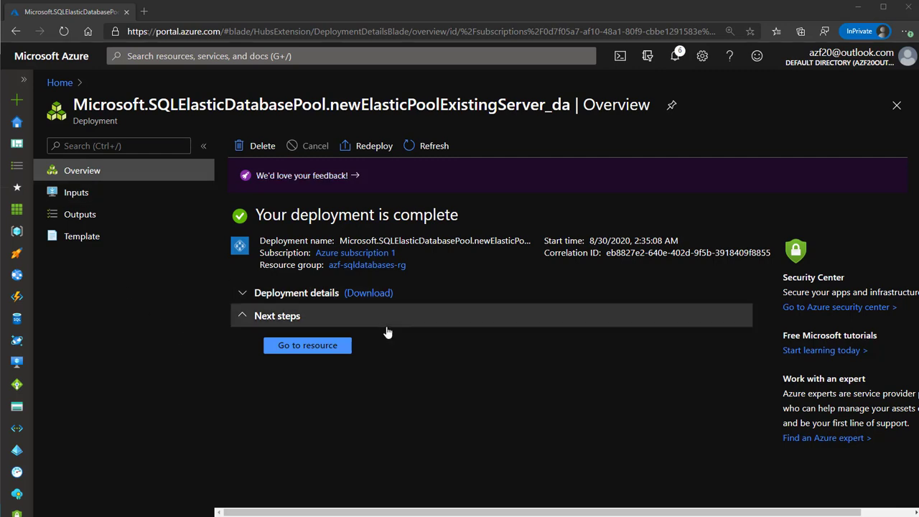
Open the deployed elastic pool and examine its overview and its compute and storage configuration.
left_click(309, 345)
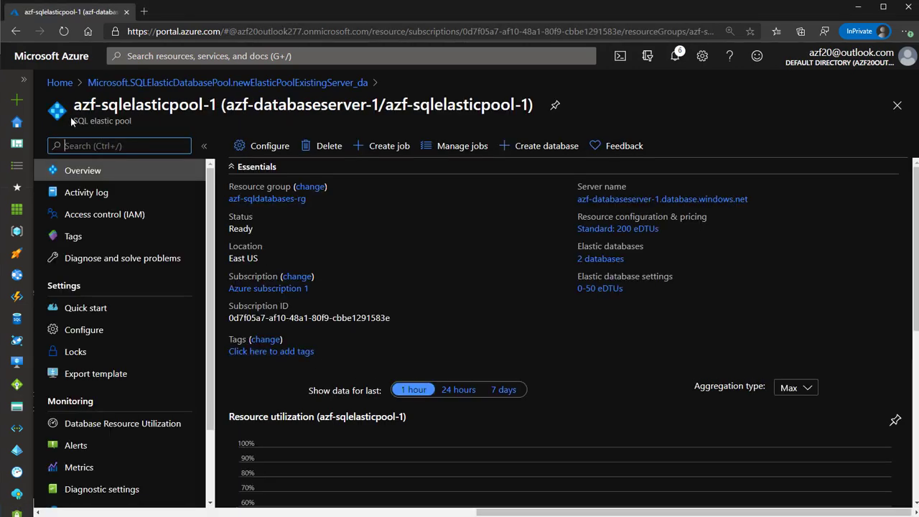
left_click_drag(73, 120, 119, 120)
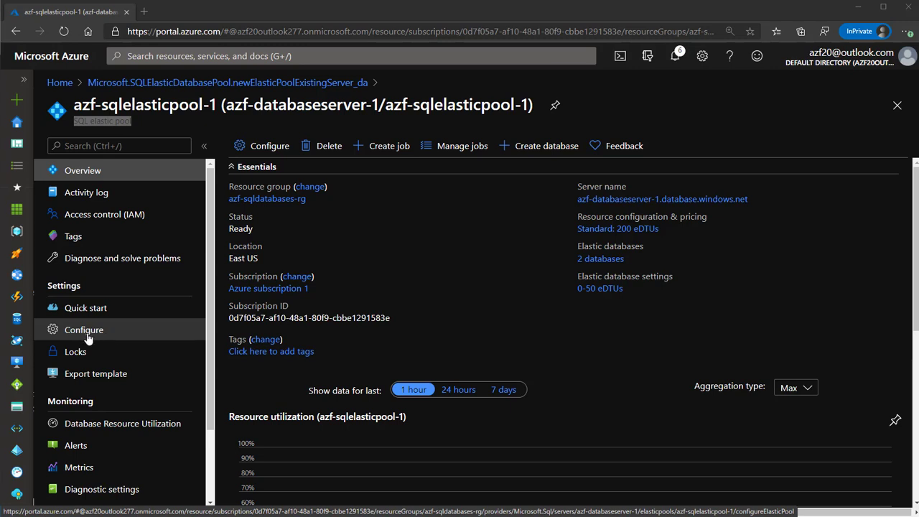
left_click(88, 336)
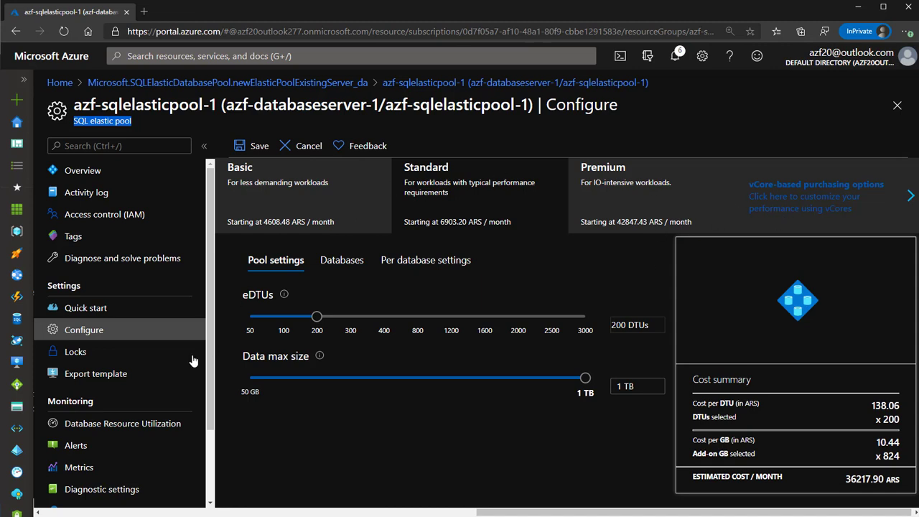
Examine the pool's Database Resource Utilization, including the comparison metrics and the eDTU usage of each database.
scroll(154, 368, "down", 1)
scroll(155, 368, "down", 1)
left_click(138, 332)
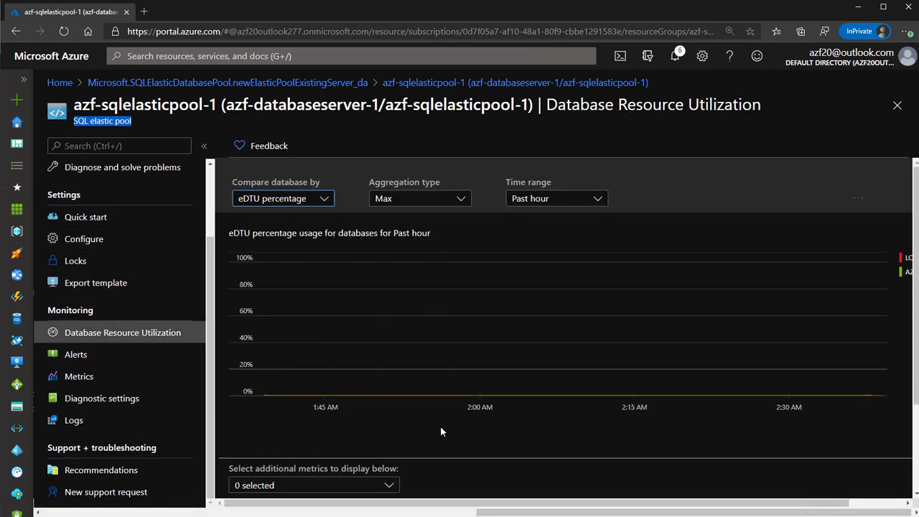
left_click(310, 201)
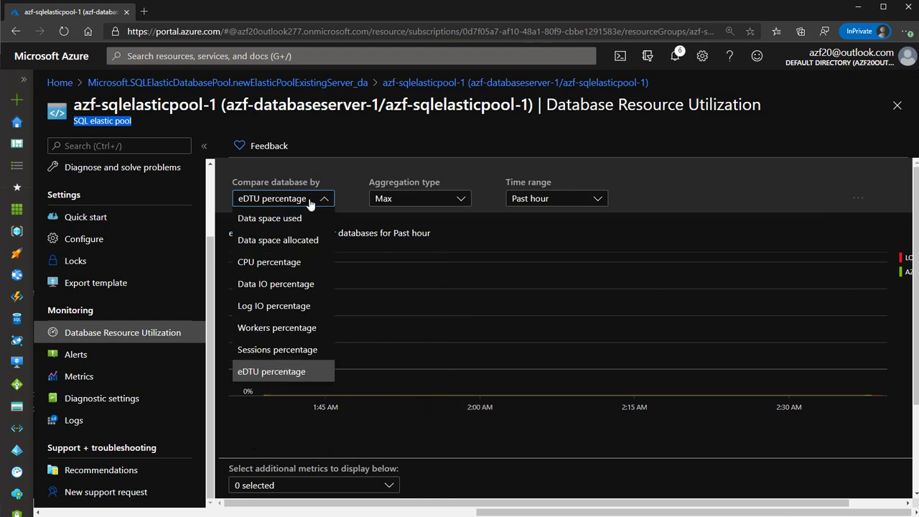
left_click(309, 202)
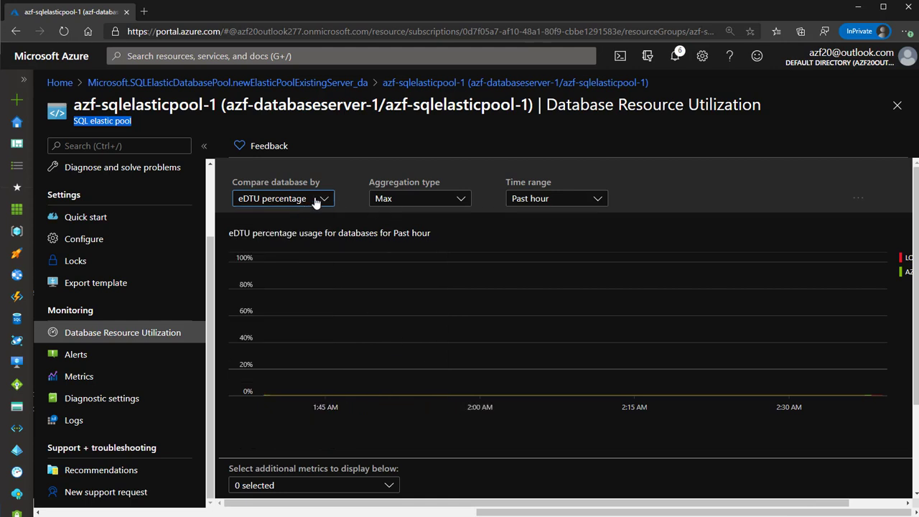
scroll(435, 399, "down", 3)
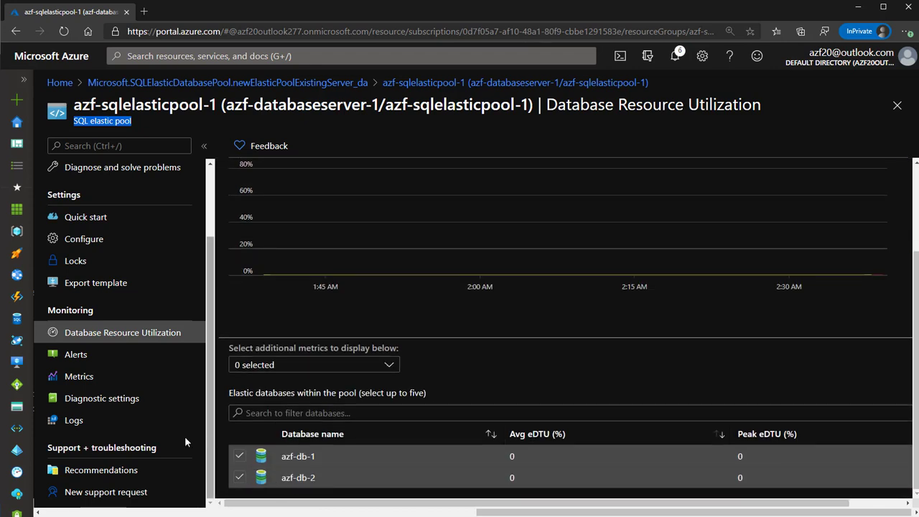
scroll(136, 424, "up", 2)
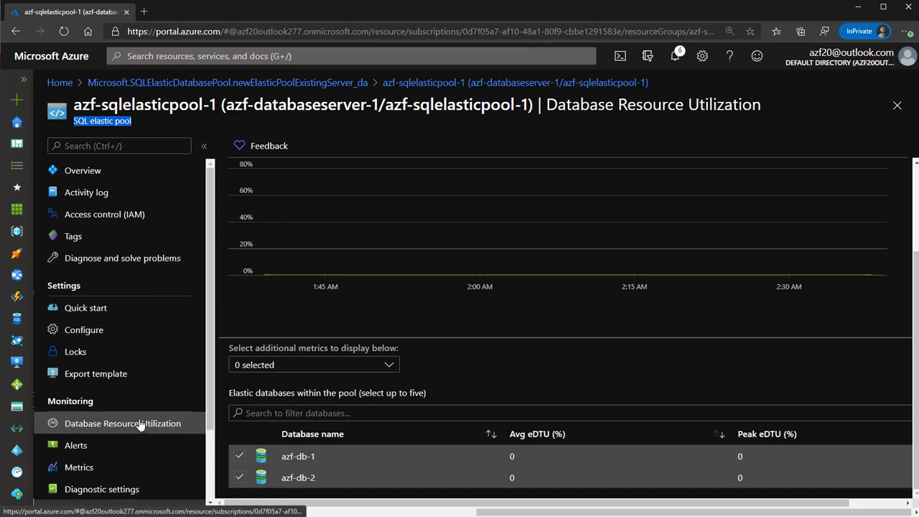
Return to the pool's overview, close it and open the azf-sqldatabases-rg resource group to view its resources.
left_click(115, 175)
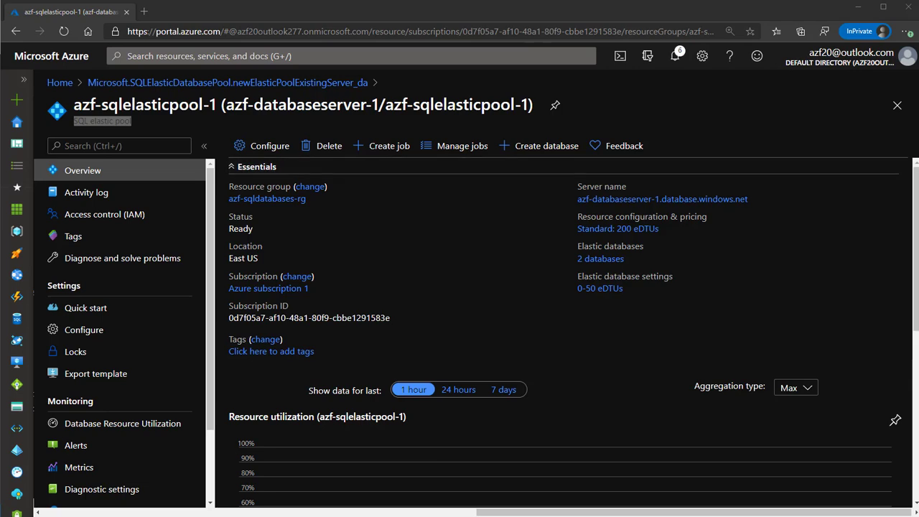
left_click(897, 104)
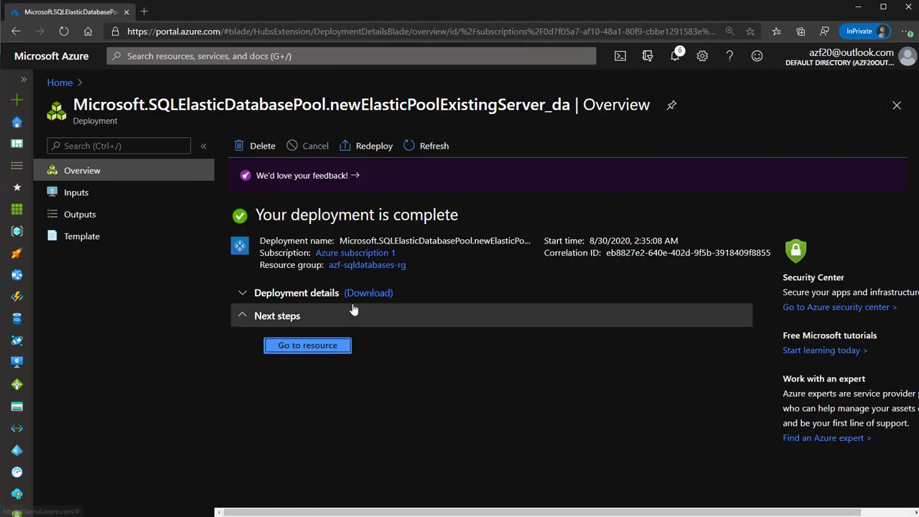
left_click(367, 265)
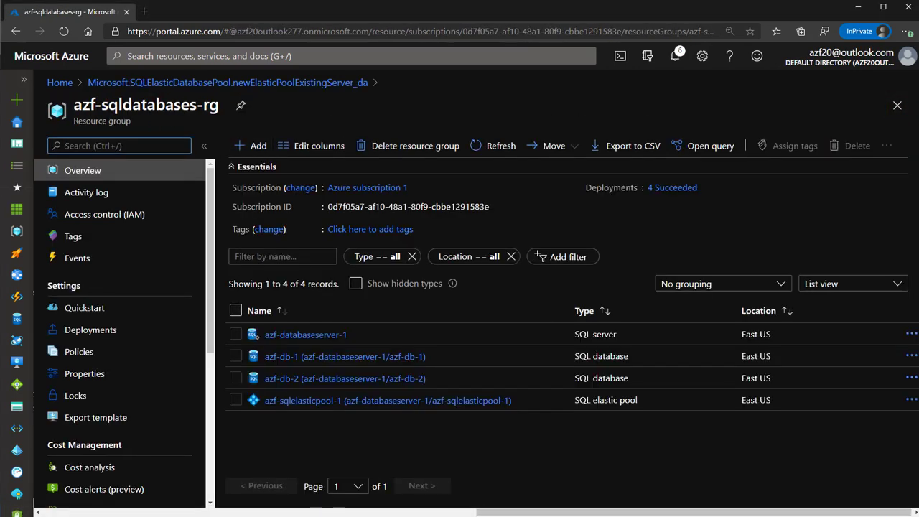
left_click(364, 427)
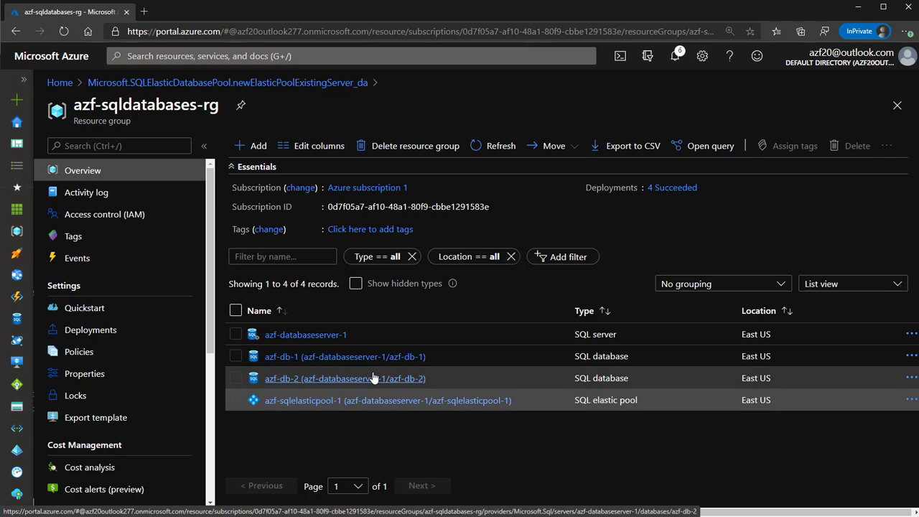
Open azf-databaseserver-1 and examine the pricing tiers of its SQL databases and the details of its SQL elastic pools.
left_click(307, 335)
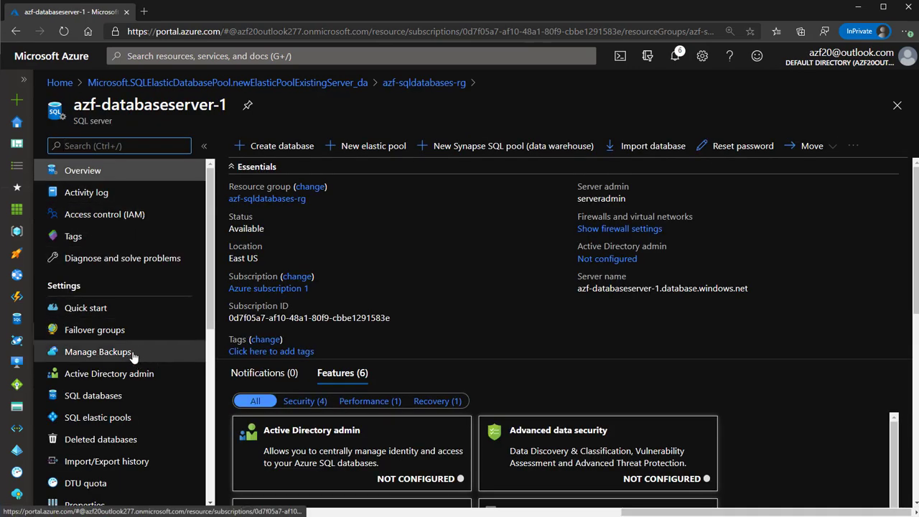
left_click(120, 403)
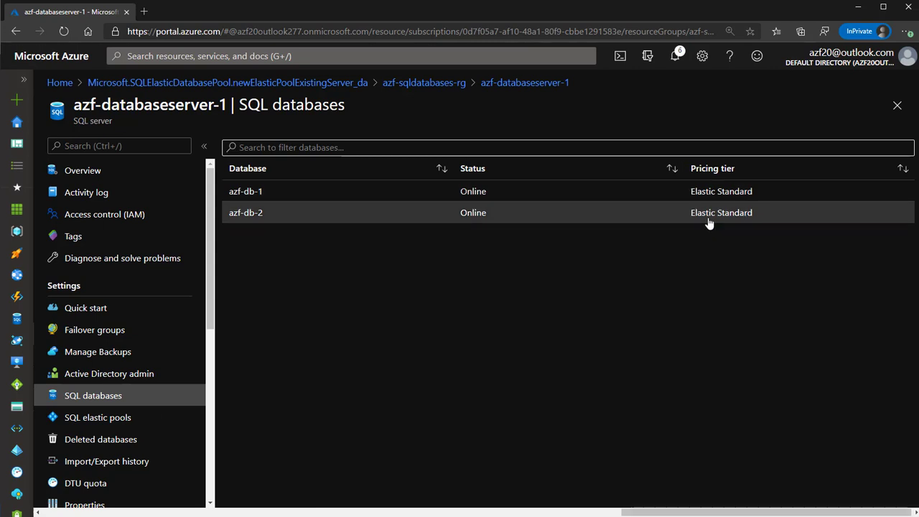
left_click(95, 418)
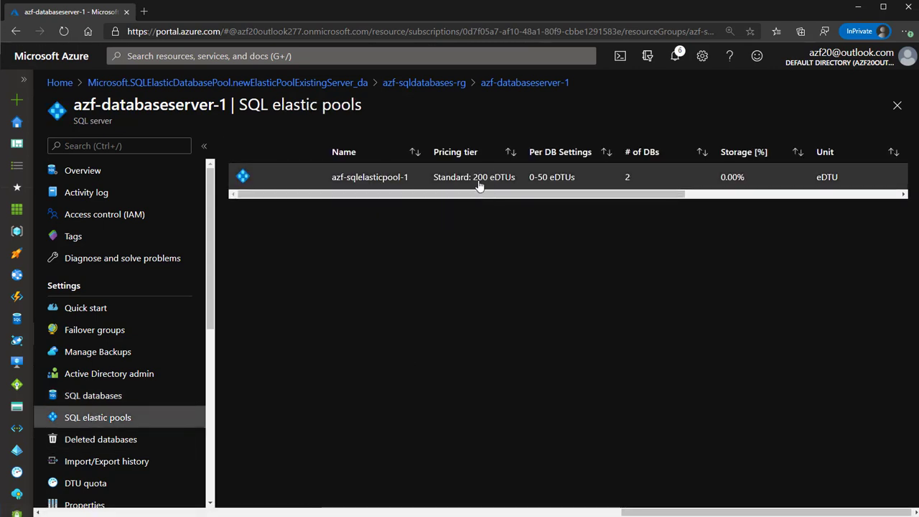
left_click_drag(481, 198, 545, 208)
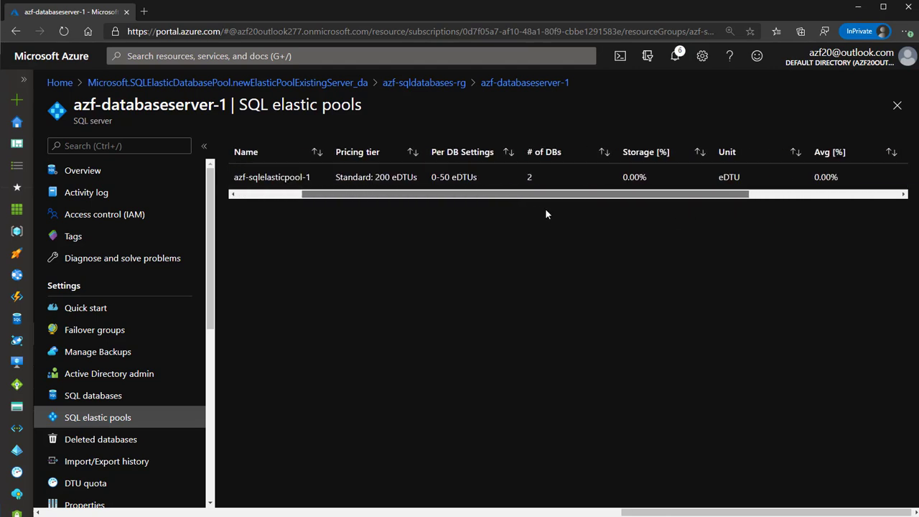
left_click_drag(618, 201, 839, 185)
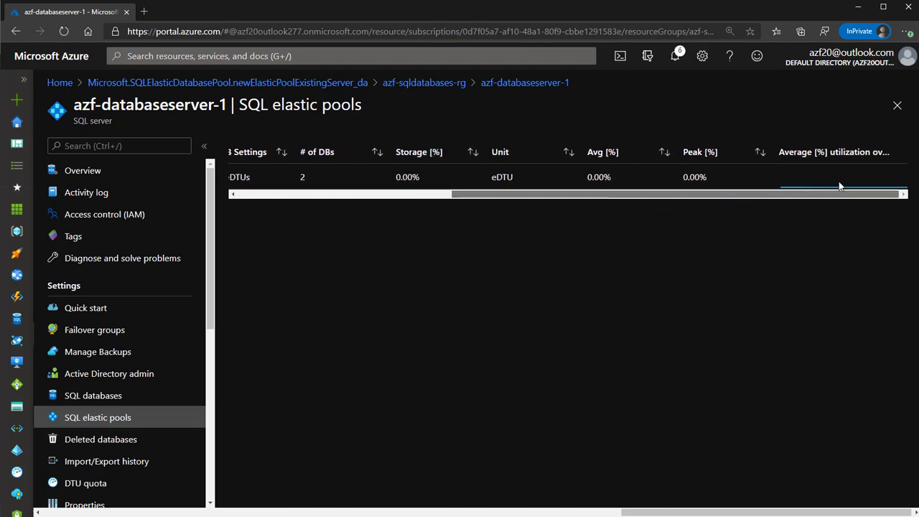
Examine the pricing tier and per-database settings of azf-sqlelasticpool-1 in the server's elastic pool list.
left_click_drag(765, 213, 357, 219)
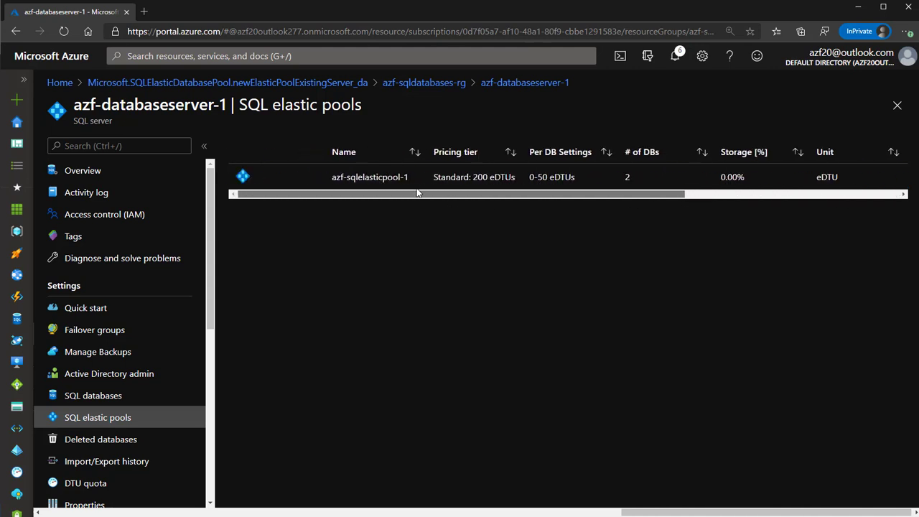
left_click(290, 183)
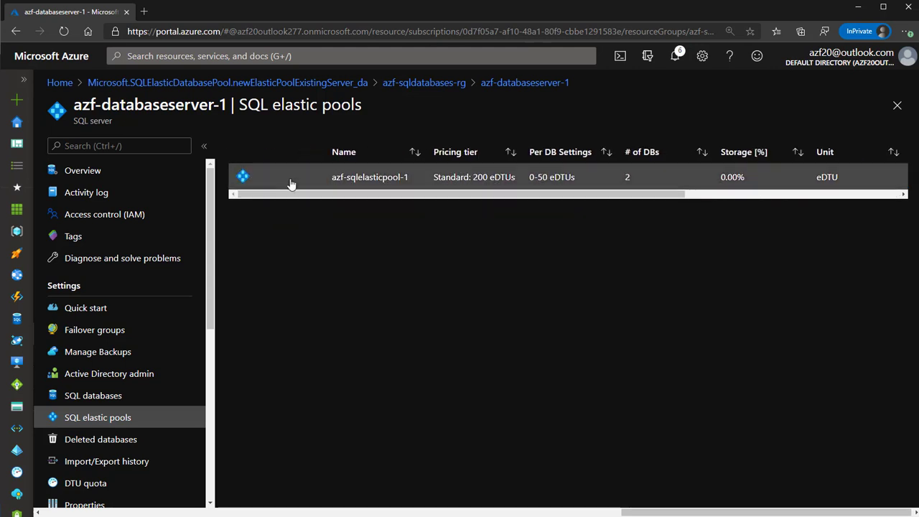
left_click(897, 105)
Examine the Firewalls and virtual networks settings of azf-databaseserver-1 and return to the azf-sqldatabases-rg resource group.
scroll(153, 407, "down", 2)
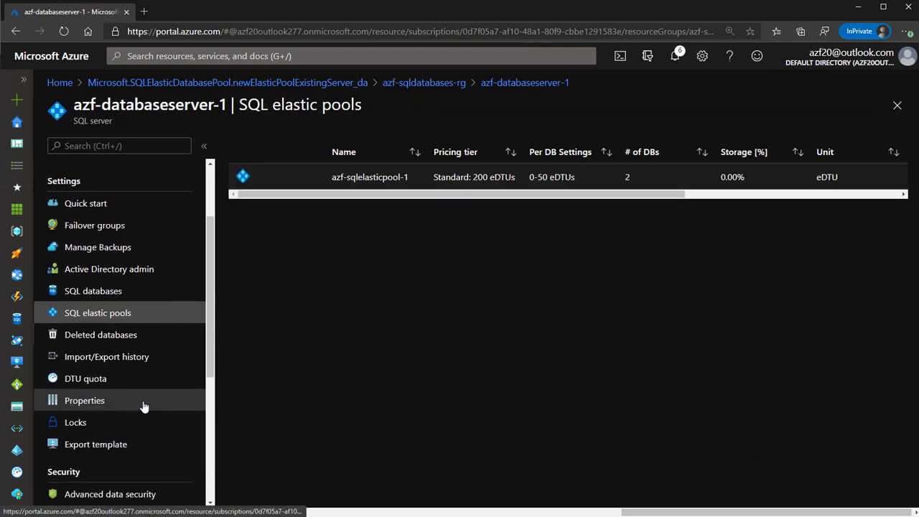
scroll(148, 361, "down", 2)
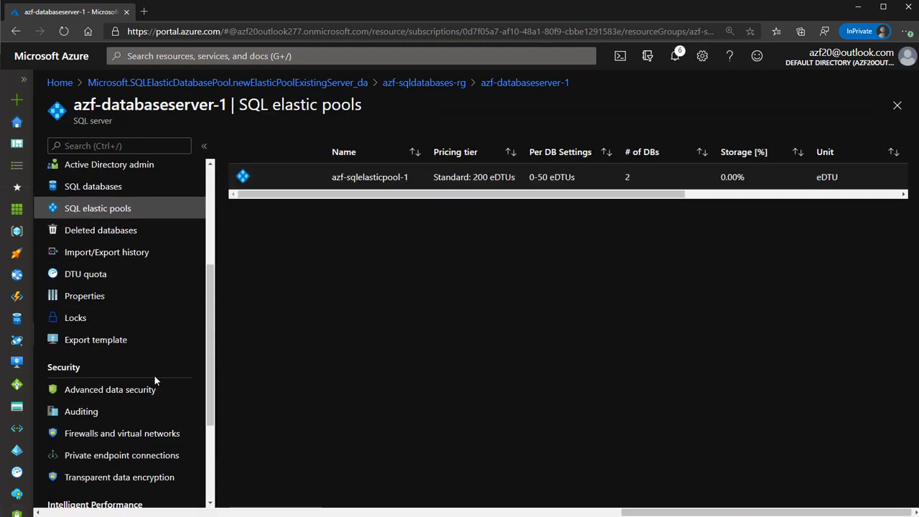
scroll(136, 427, "down", 1)
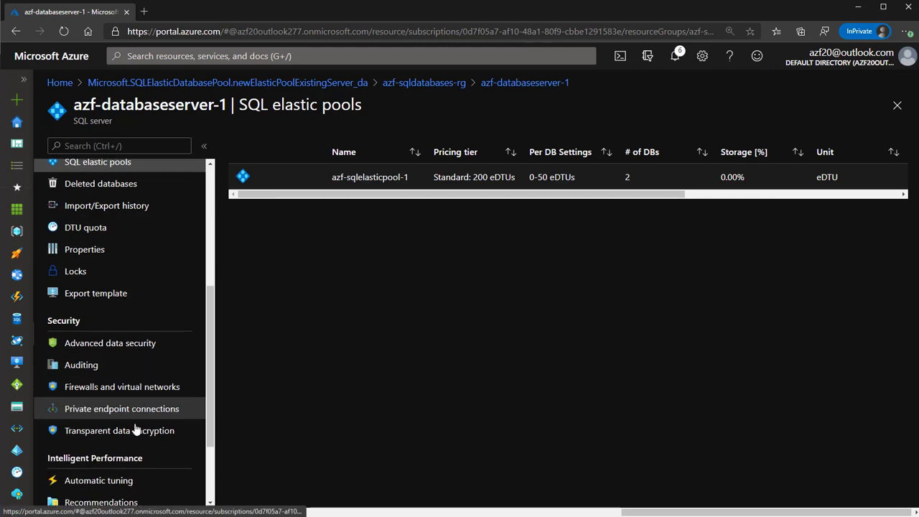
left_click(141, 388)
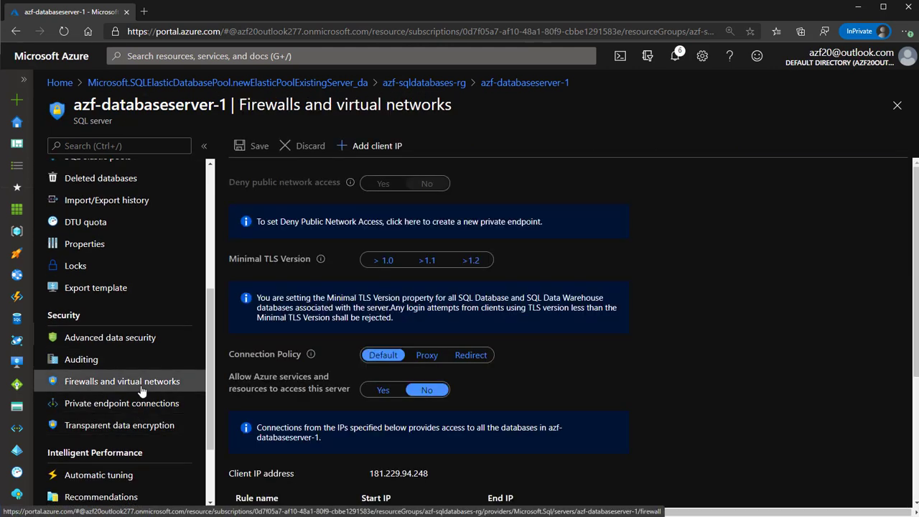
scroll(141, 388, "down", 2)
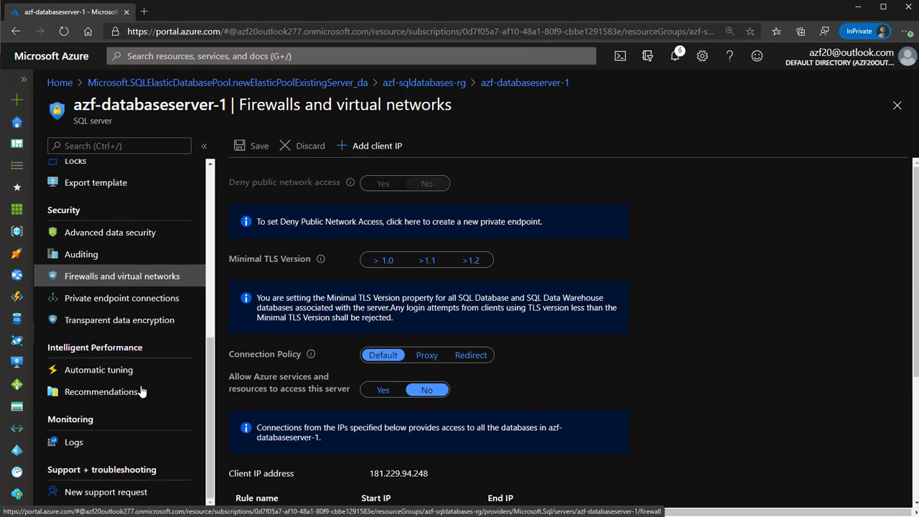
left_click(896, 106)
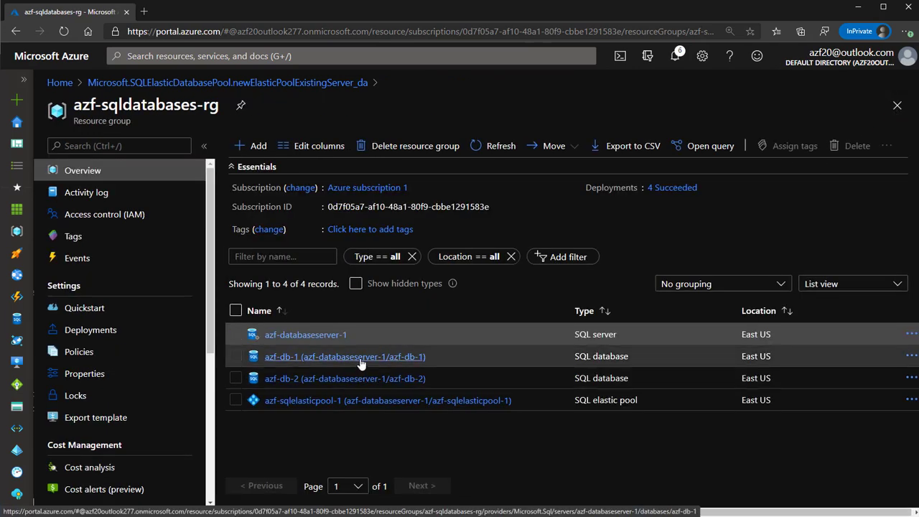
Open azf-db-1 and examine its overview and its Elastic tier configuration, including the data max size.
left_click(361, 357)
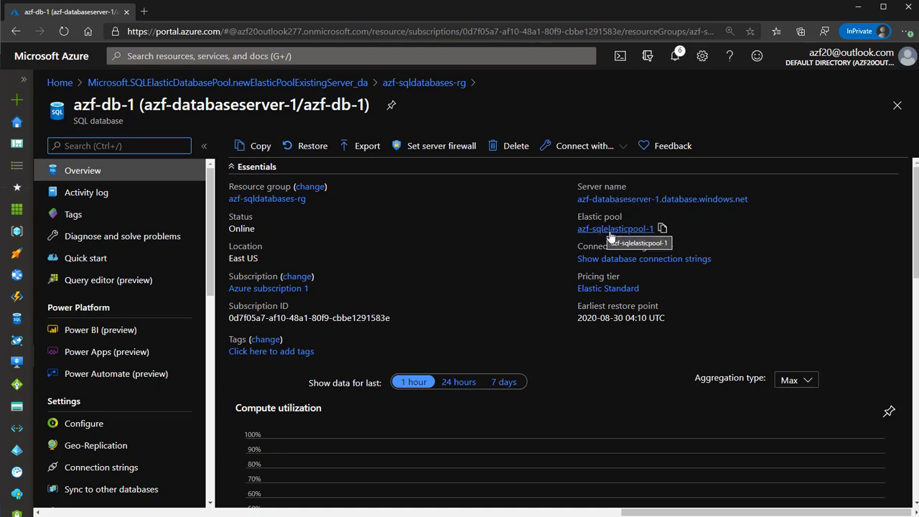
scroll(106, 327, "down", 2)
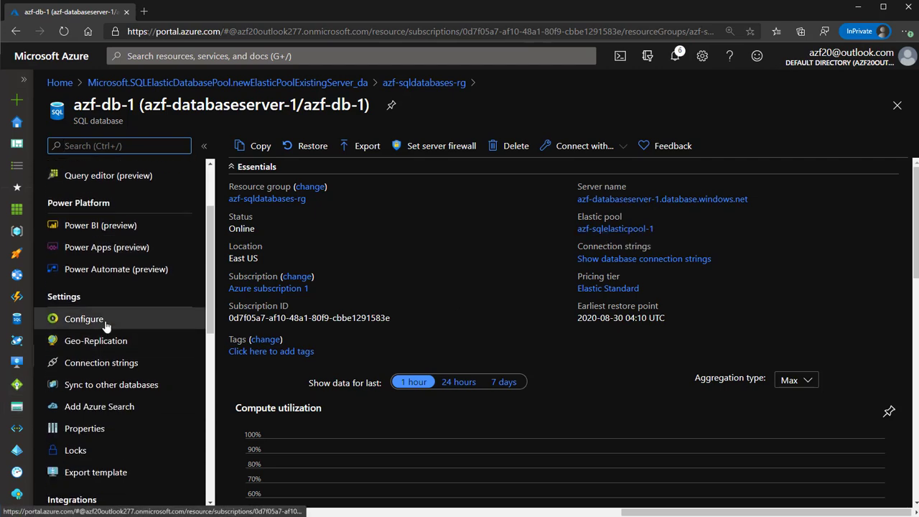
left_click(105, 325)
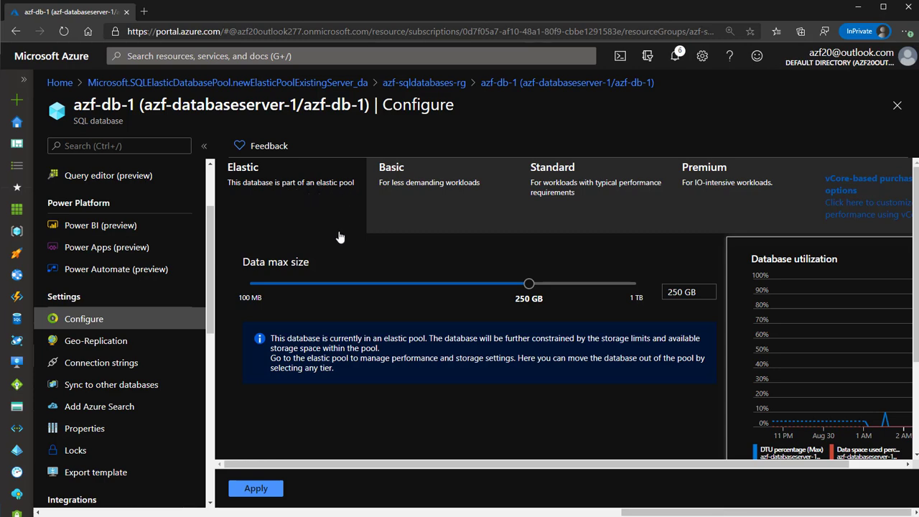
scroll(339, 374, "down", 3)
scroll(339, 374, "up", 3)
scroll(338, 374, "up", 1)
mouse_move(530, 284)
left_mouse_down()
mouse_move(634, 281)
mouse_move(529, 284)
left_mouse_up()
Compare the Basic, Standard and Premium tier options available for azf-db-1.
left_click(434, 208)
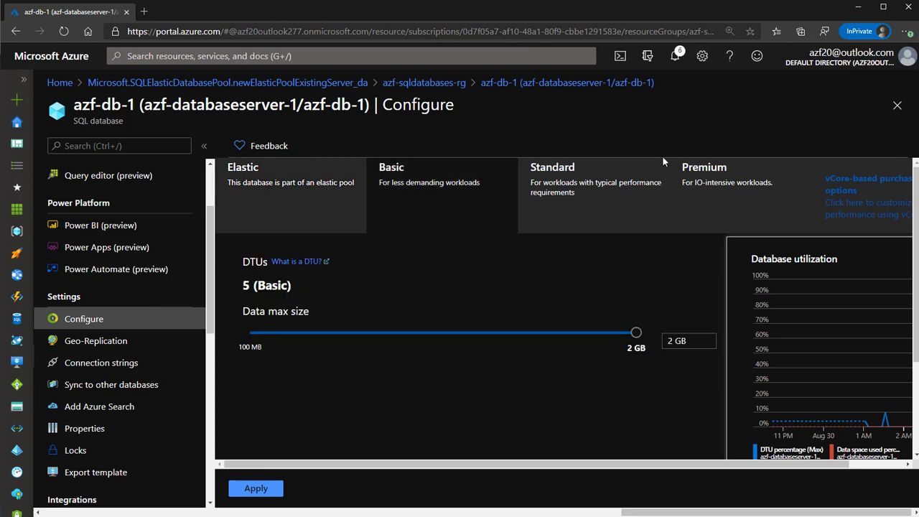
left_click(601, 197)
left_click(719, 189)
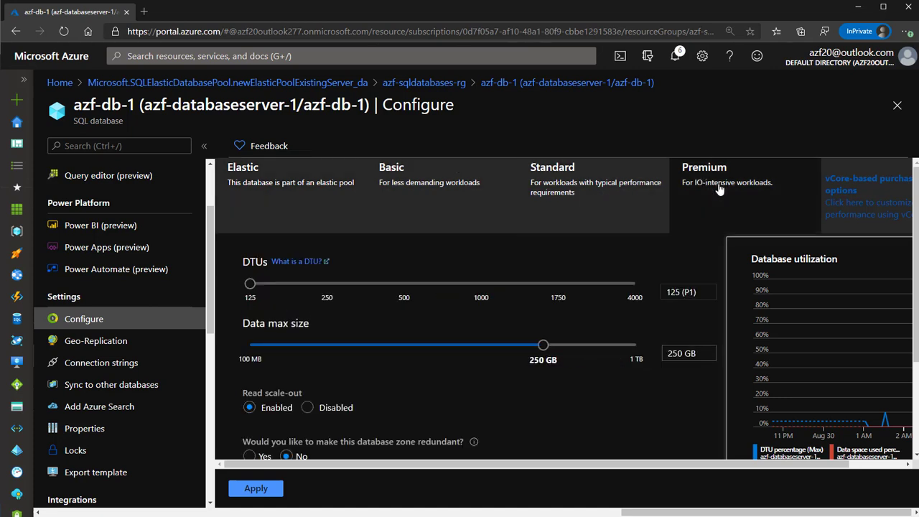
left_click(432, 202)
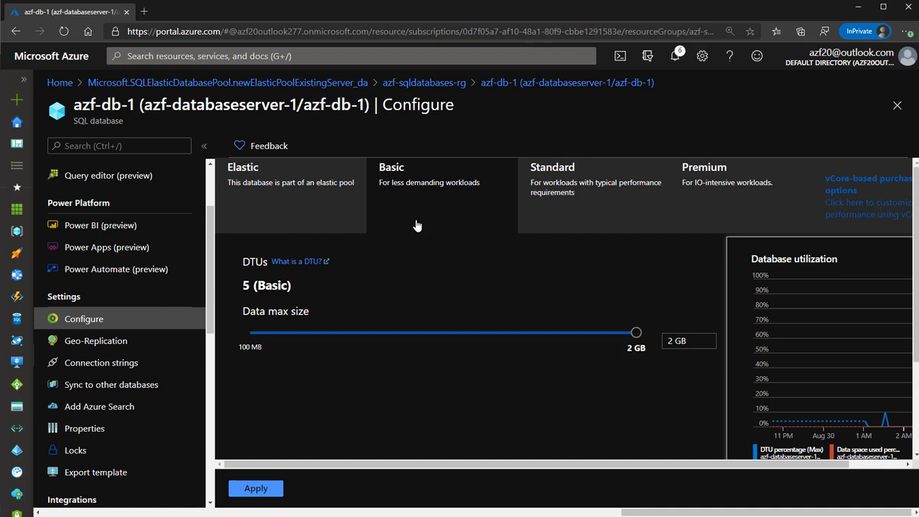
Examine the vCore-based General Purpose and Hyperscale tiers for azf-db-1, ticking and clearing the Hyperscale scaling acknowledgement.
scroll(596, 472, "right", 1)
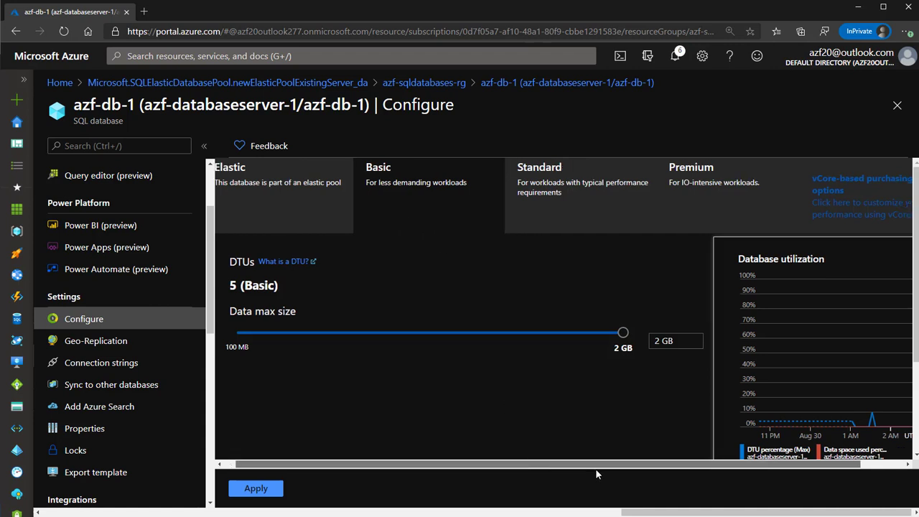
left_click(818, 200)
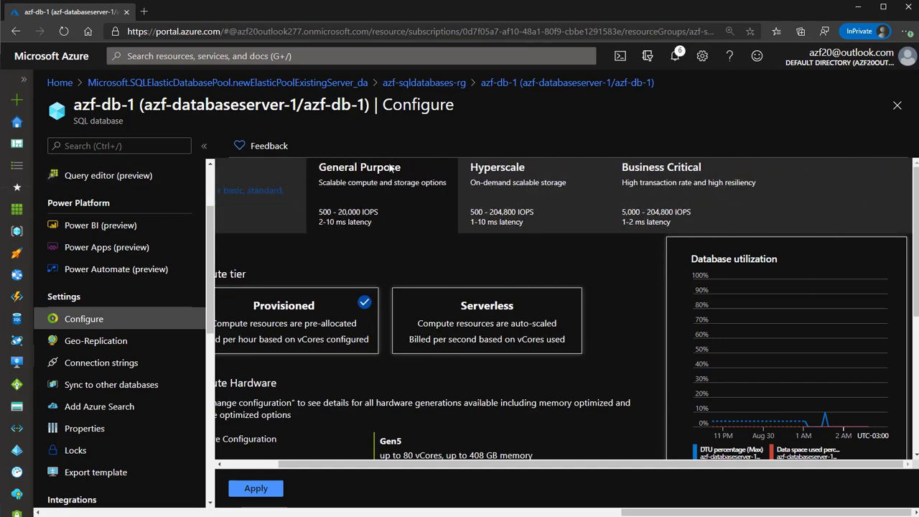
left_click(524, 204)
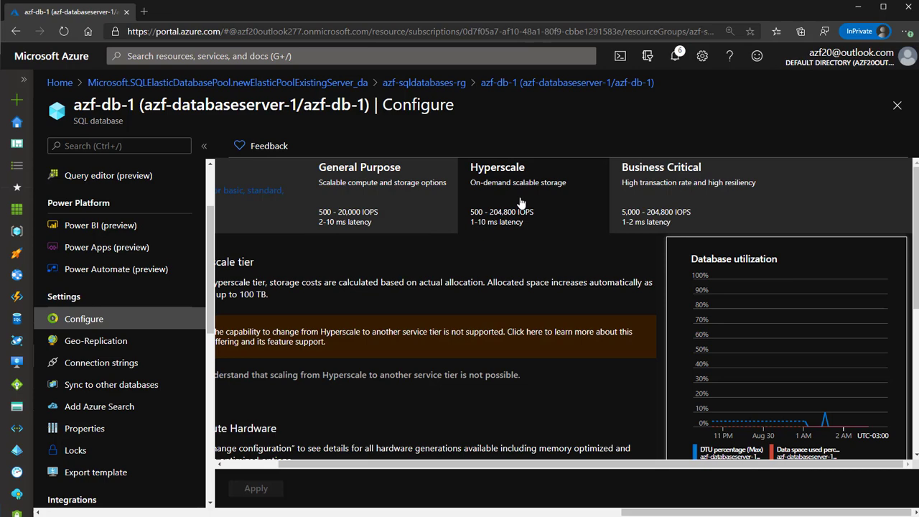
left_click_drag(596, 474, 502, 480)
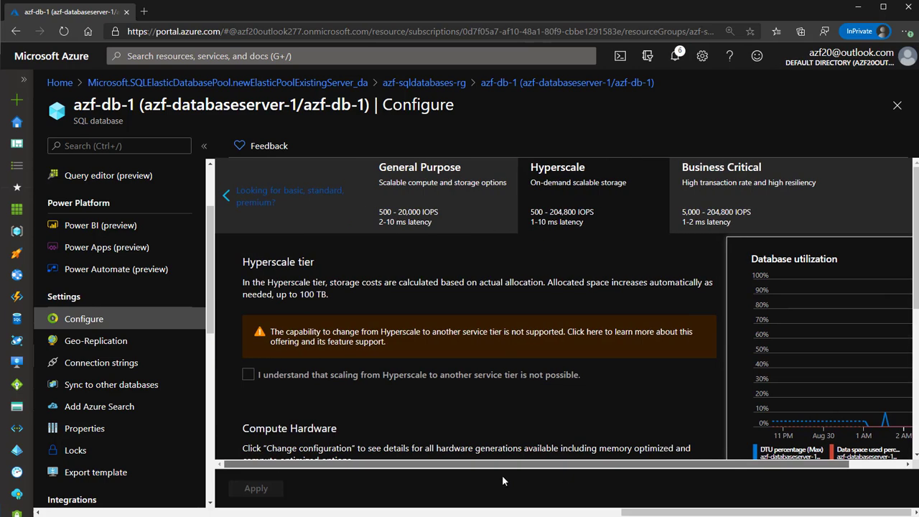
left_click(248, 375)
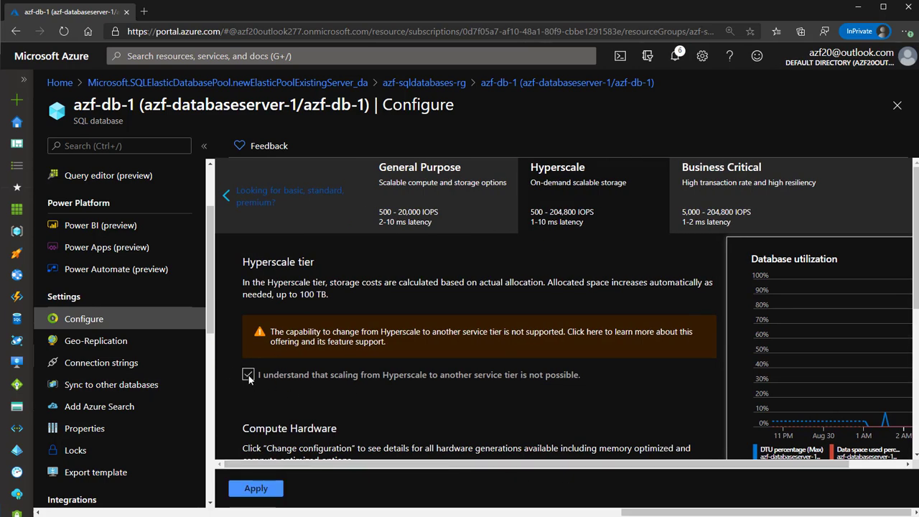
left_click(247, 374)
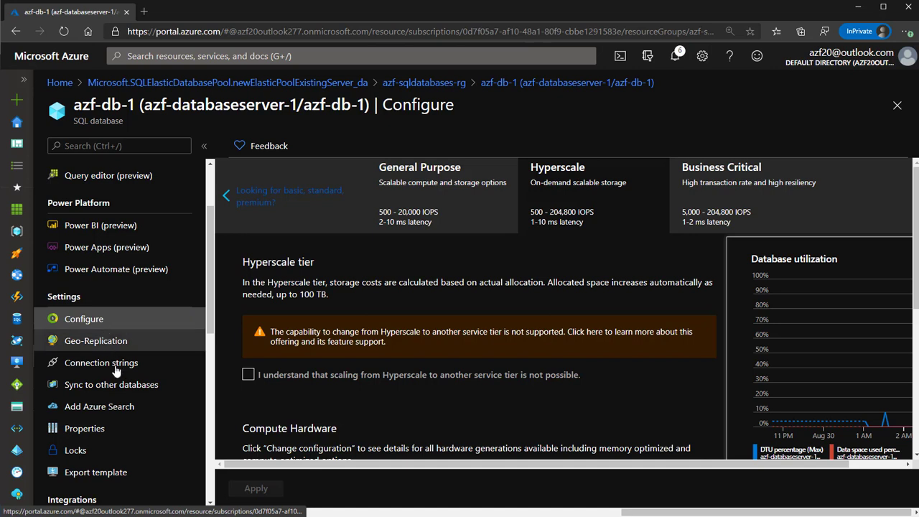
Close the azf-db-1 configuration, discarding the unsaved edits, and return to the resource group.
scroll(108, 402, "down", 3)
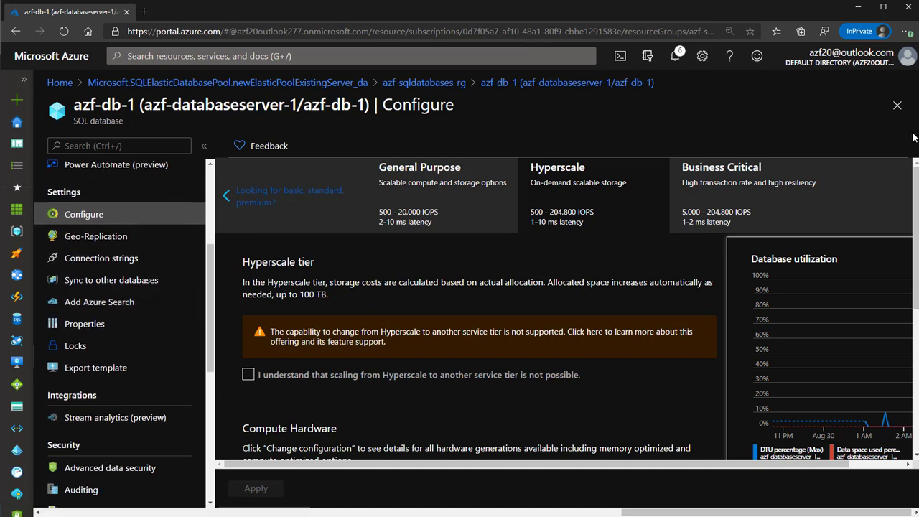
left_click(896, 104)
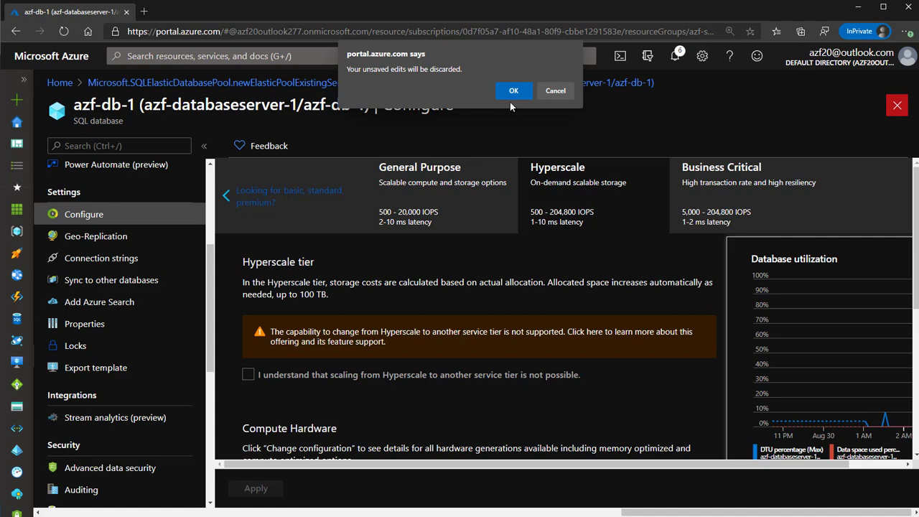
left_click(513, 93)
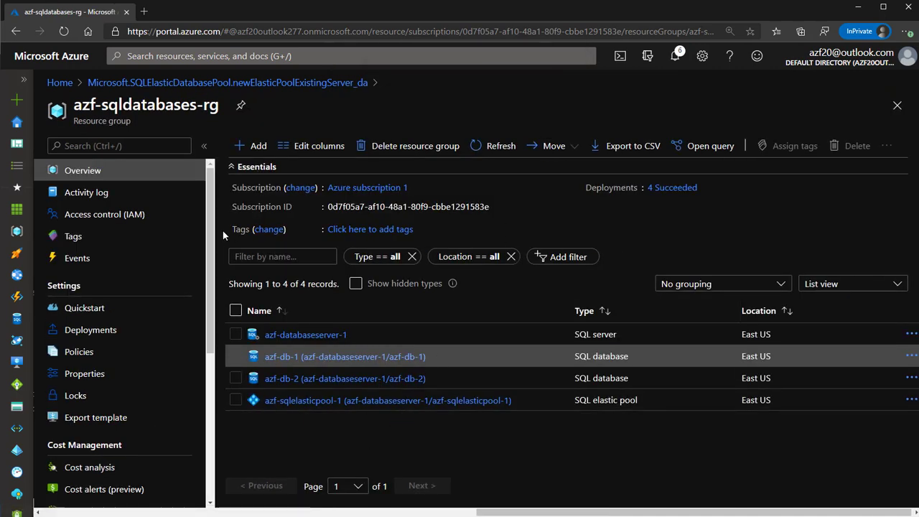
Add an Azure SQL resource to the resource group and start creating it as a single SQL database.
left_click(245, 146)
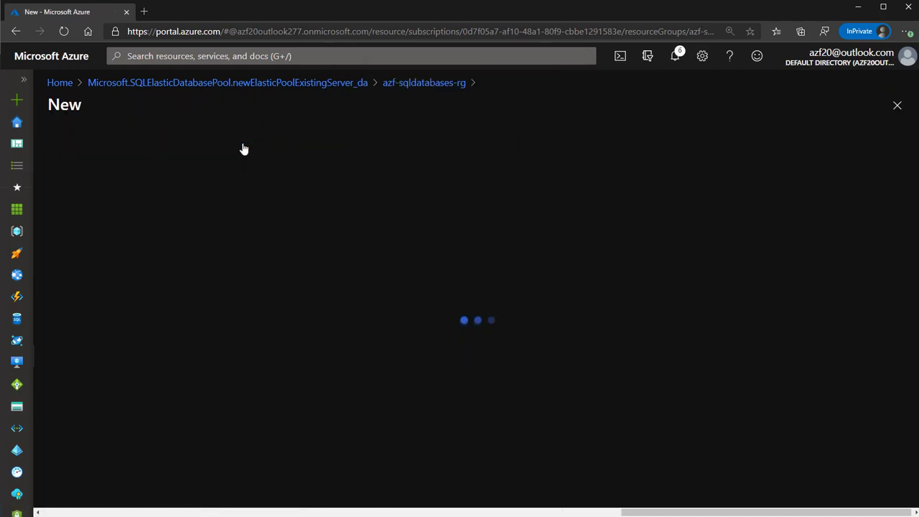
type("azu")
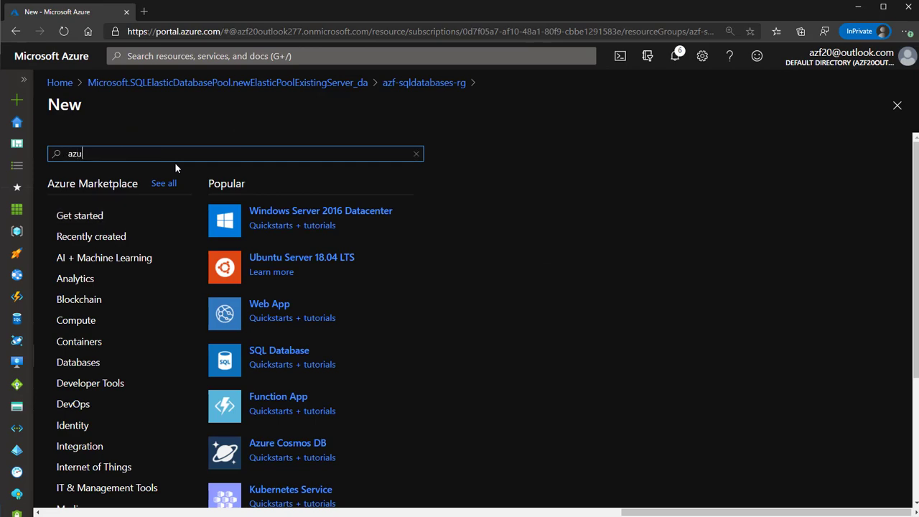
type("re sql")
left_click(138, 179)
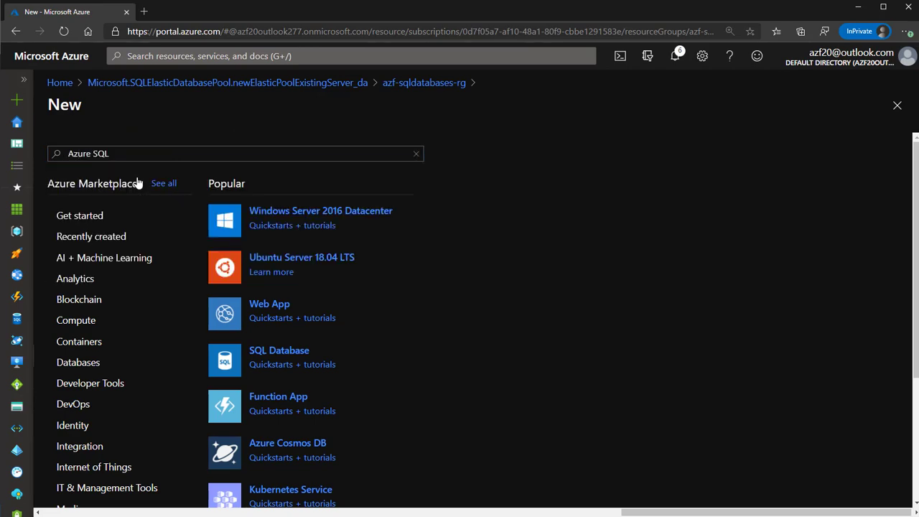
left_click(162, 199)
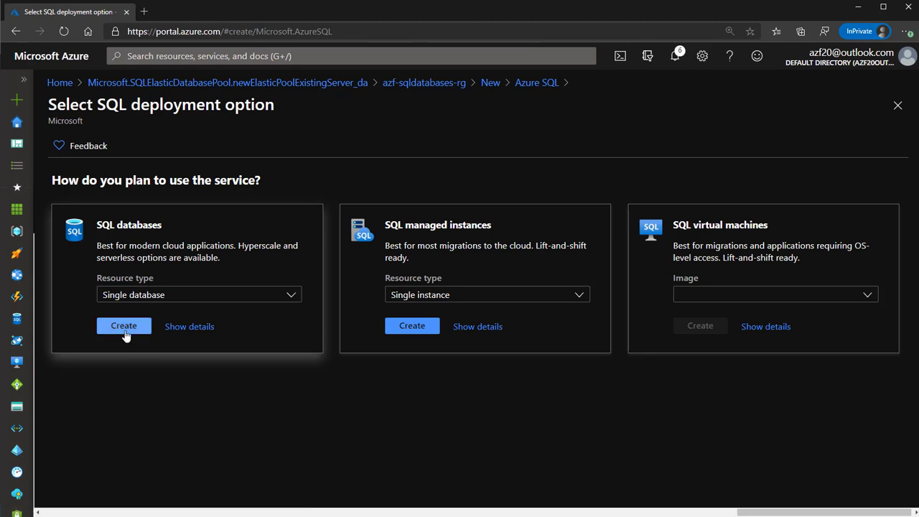
left_click(124, 327)
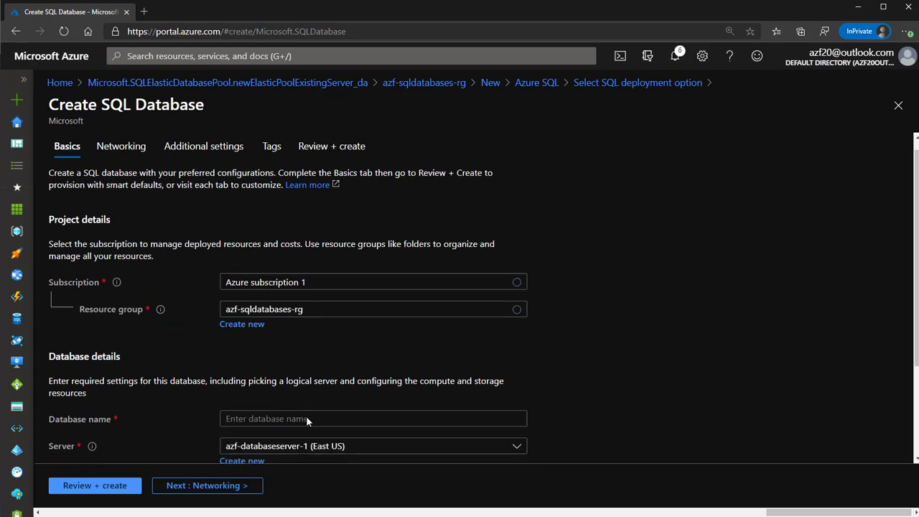
Name the new database azf-db-3.
scroll(306, 416, "down", 1)
left_click(306, 382)
type("azf")
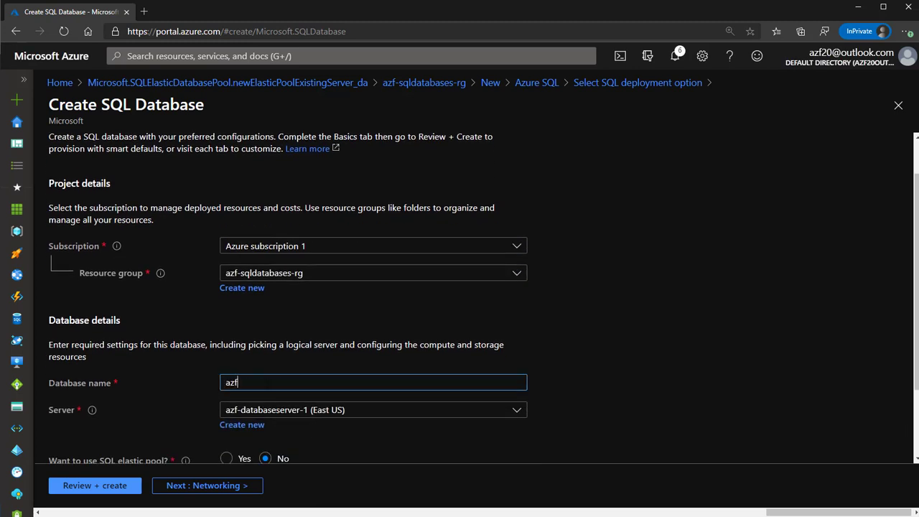
type("-db-3")
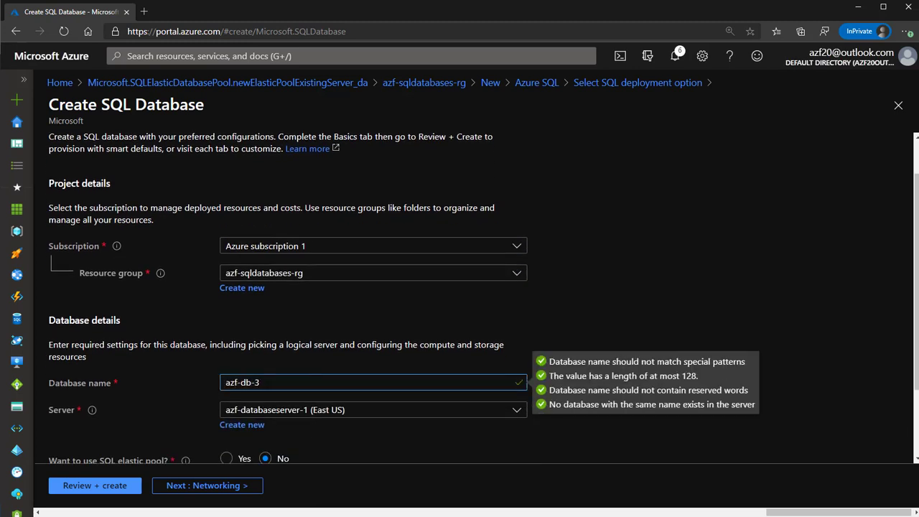
key("Tab")
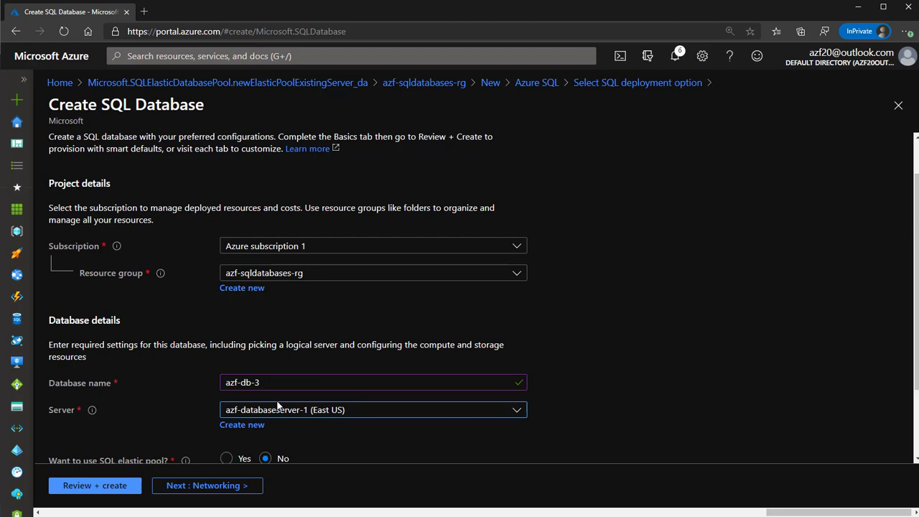
Select the existing azf-databaseserver-1 (East US) as the server for the new database.
left_click(277, 410)
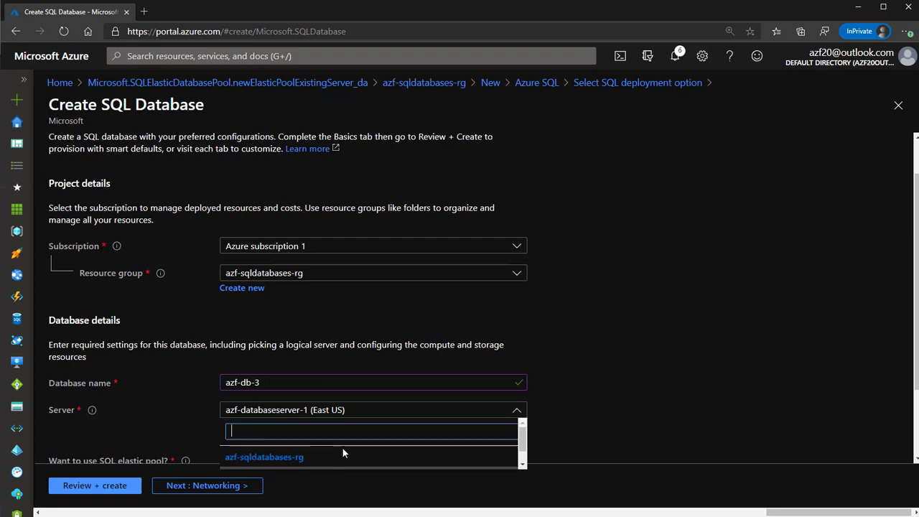
left_click(698, 371)
scroll(686, 386, "down", 3)
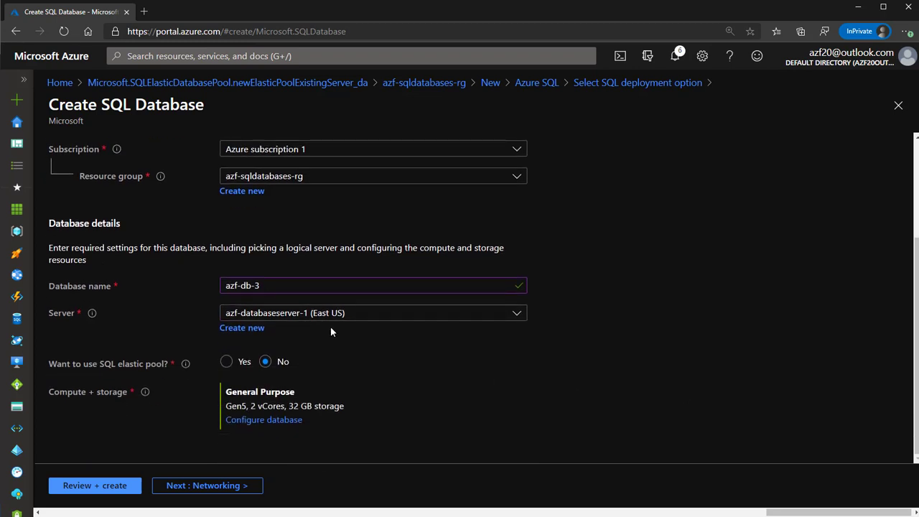
left_click(310, 314)
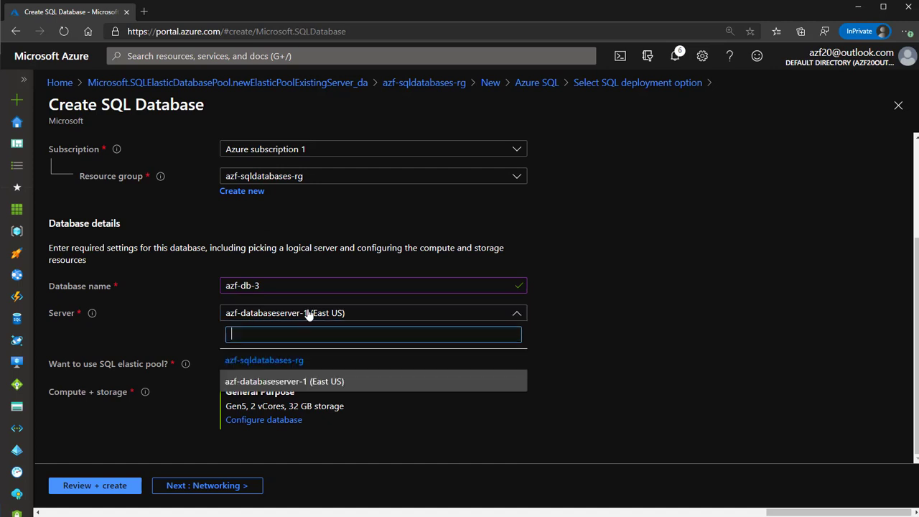
left_click(276, 384)
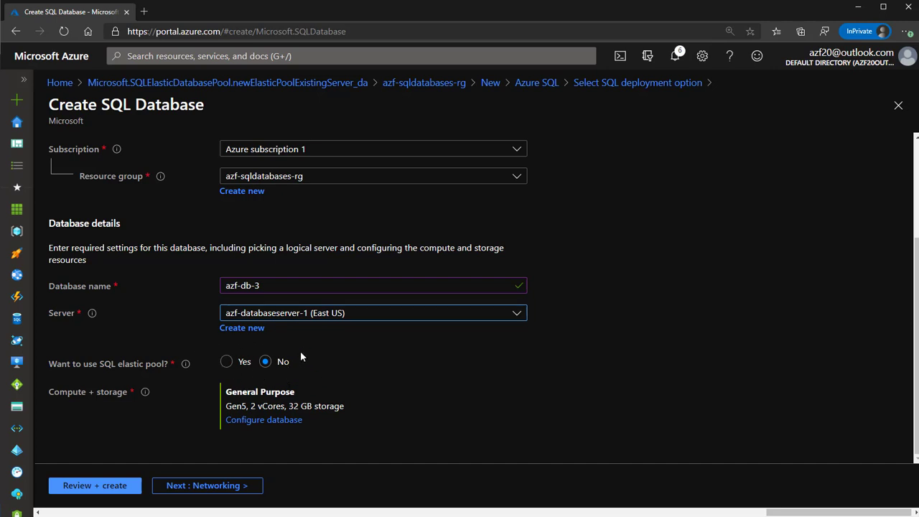
Enable SQL elastic pool use for the new database and assign it to azf-sqlelasticpool-1 (Standard pricing tier).
left_click(227, 362)
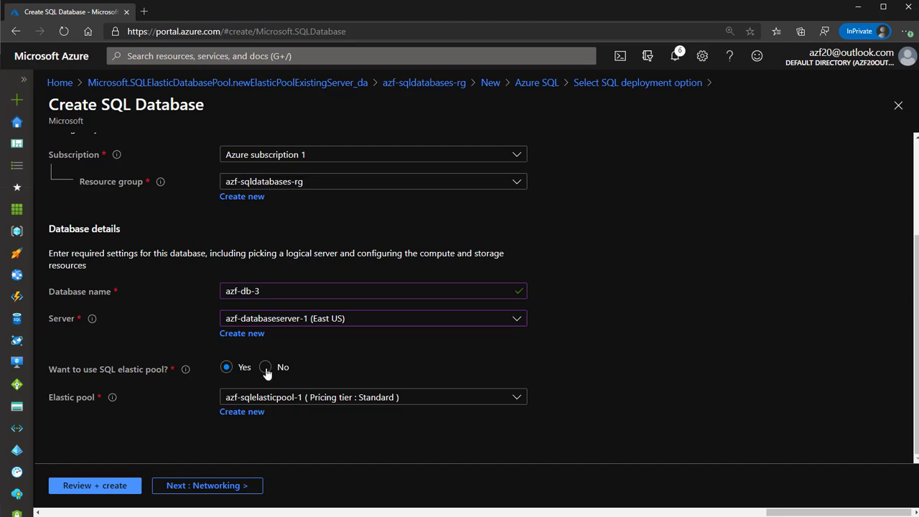
left_click(265, 368)
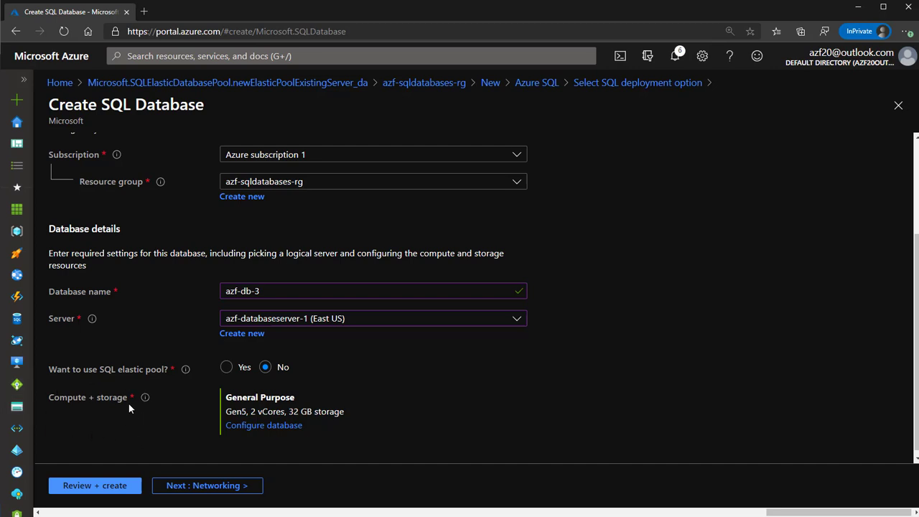
left_click(227, 369)
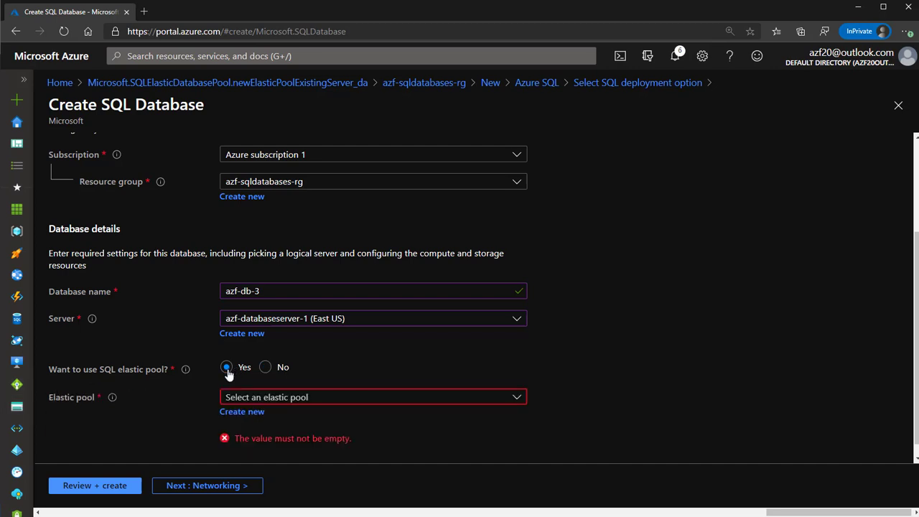
left_click(248, 400)
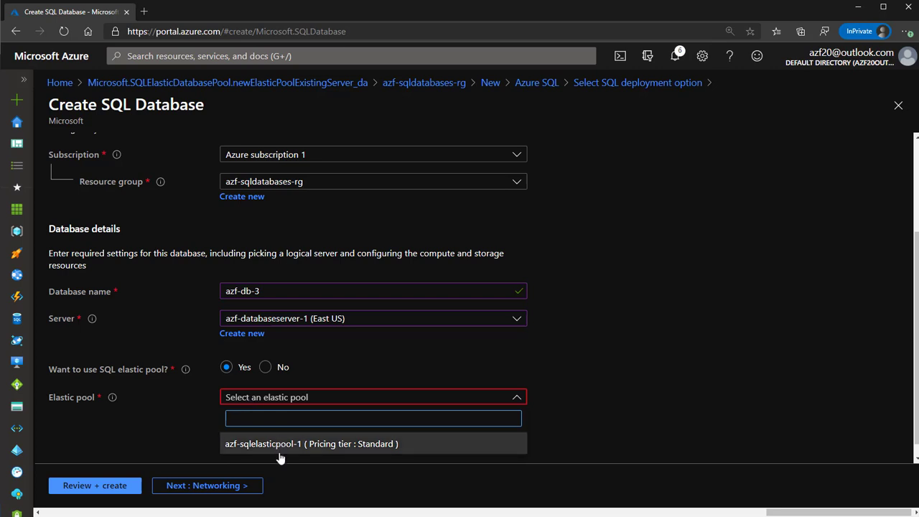
left_click(286, 452)
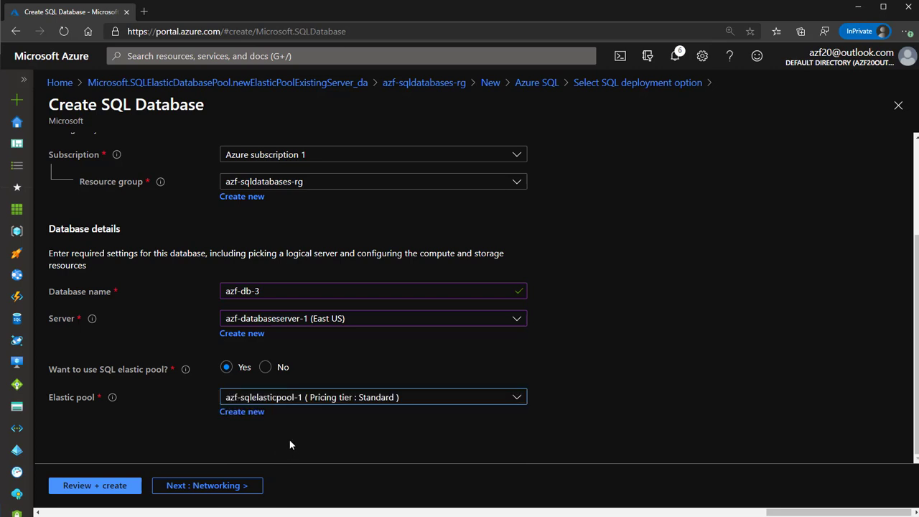
Keep the default networking, additional settings and tags for azf-db-3, and create the database.
left_click(219, 486)
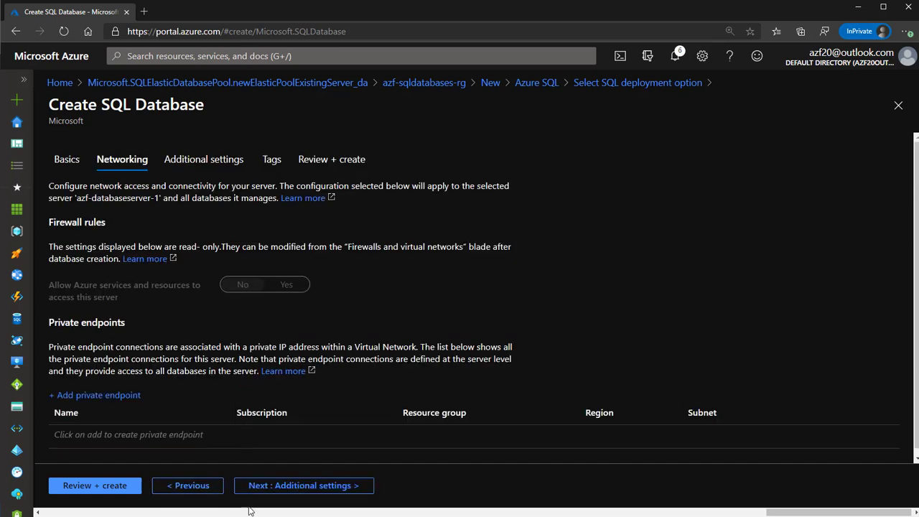
left_click(292, 489)
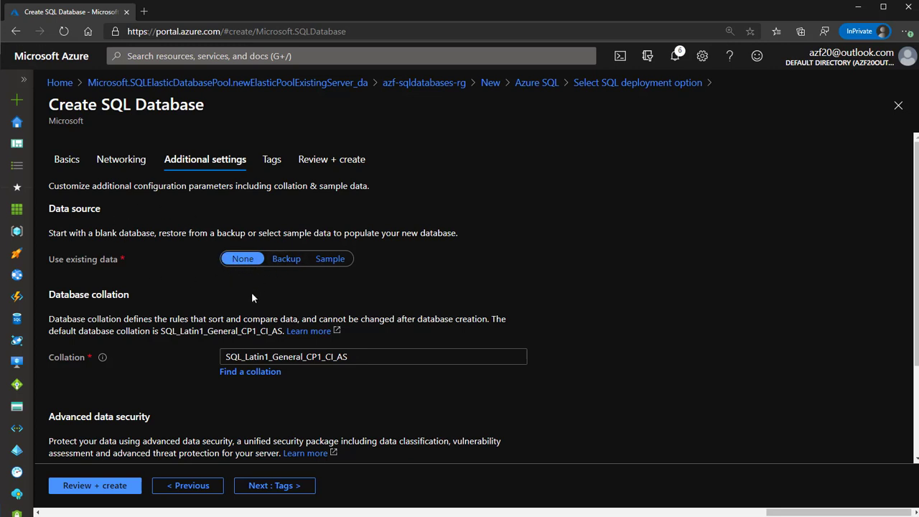
left_click(263, 486)
left_click(266, 486)
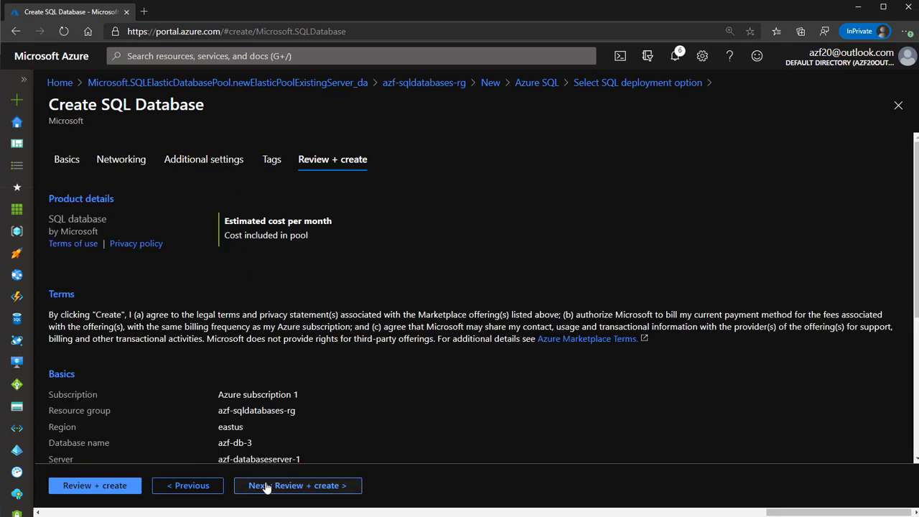
left_click(62, 486)
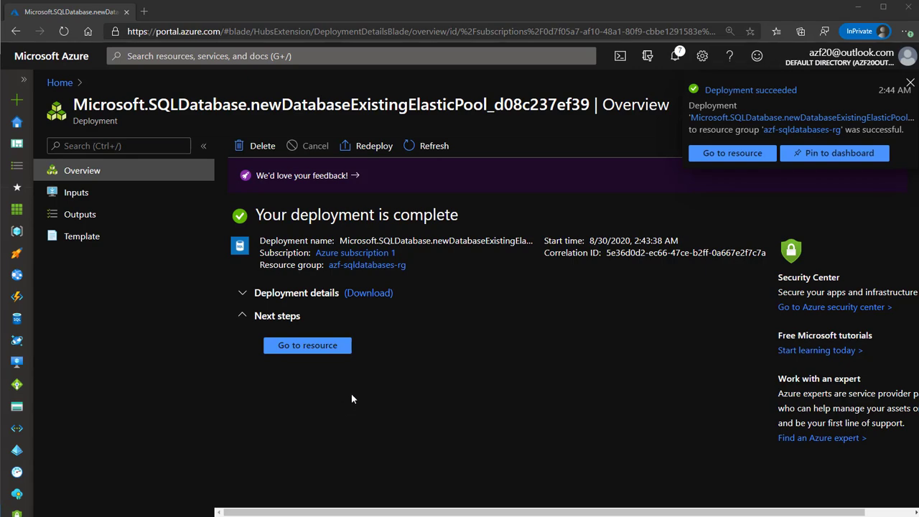
Open the deployed azf-db-3 database and look over its overview and available settings.
left_click(304, 350)
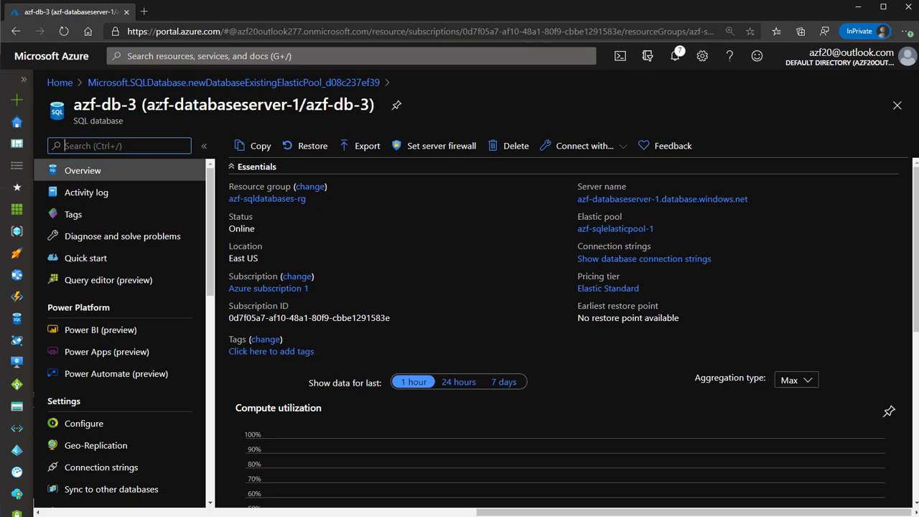
scroll(115, 398, "down", 6)
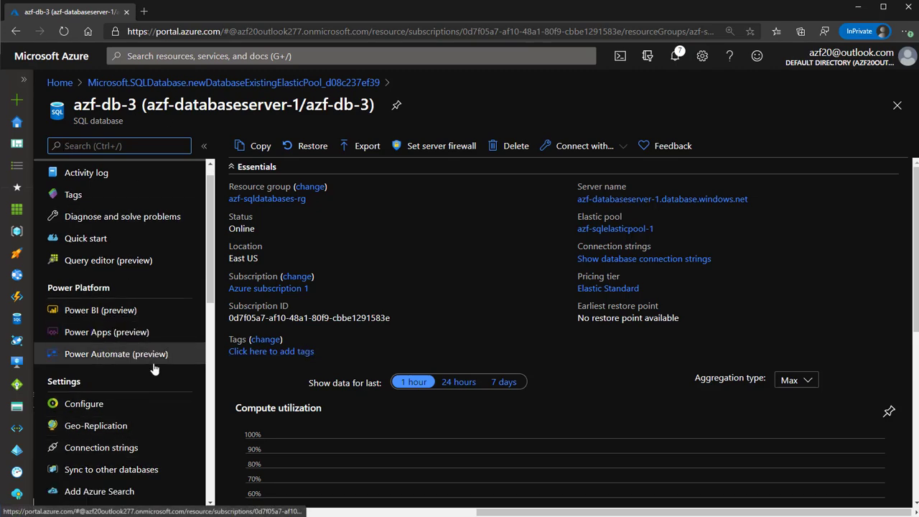
scroll(148, 408, "down", 2)
scroll(148, 408, "up", 10)
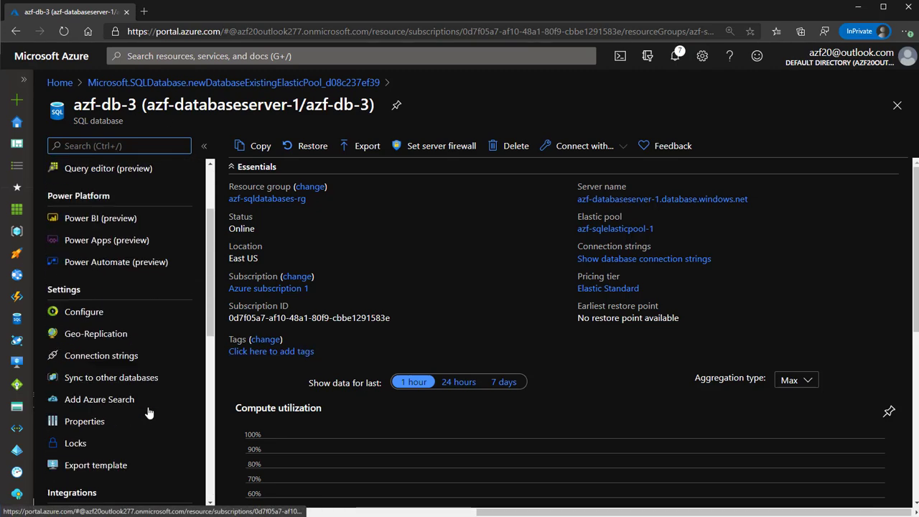
Switch to SQL Server Management Studio and refresh the database list of azf-databaseserver-1.
key("alt+Tab")
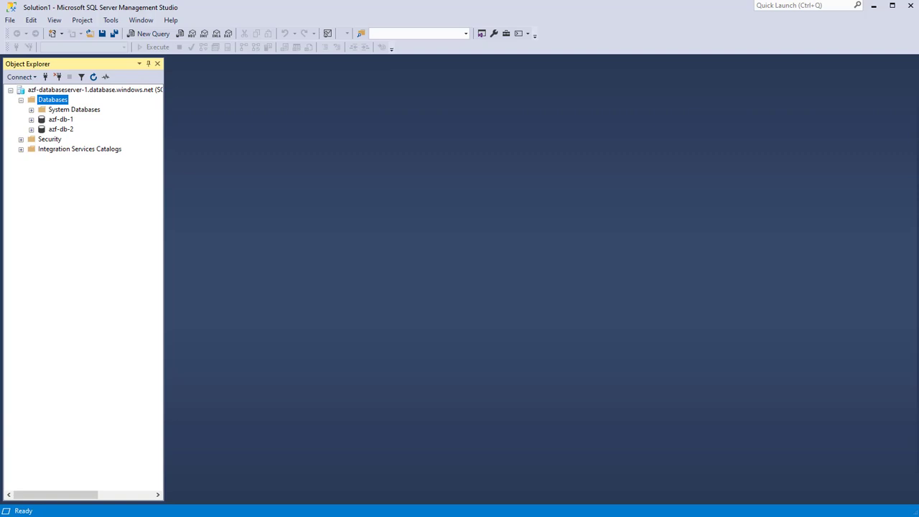
key("F5")
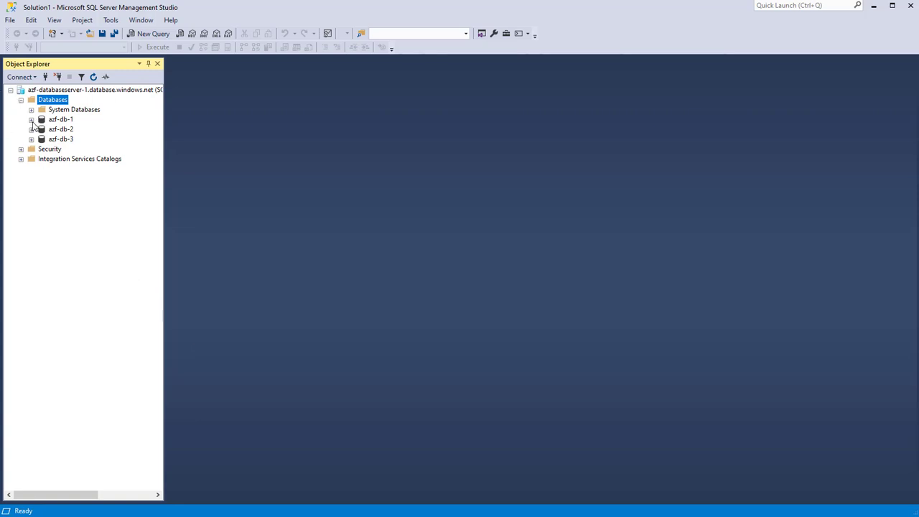
Inspect the tables of azf-db-1 and azf-db-3 in the object tree, and collapse both databases again.
left_click(32, 120)
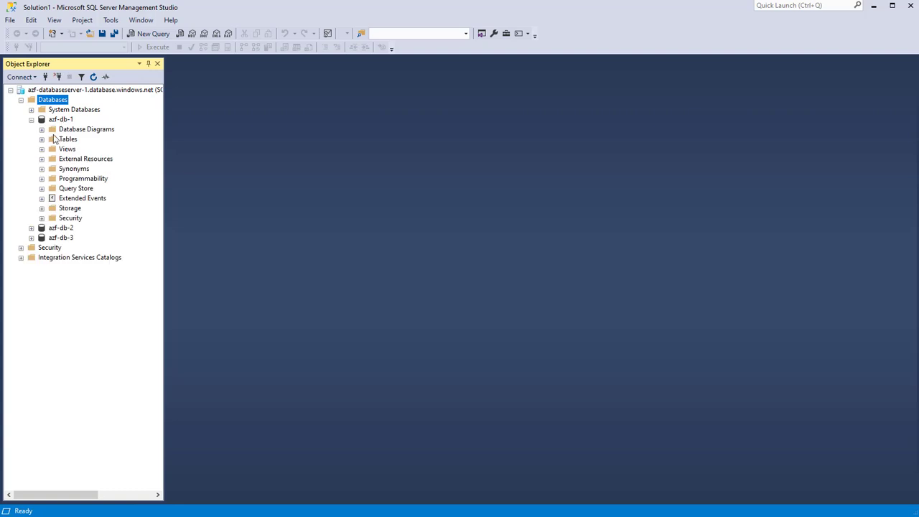
left_click(41, 138)
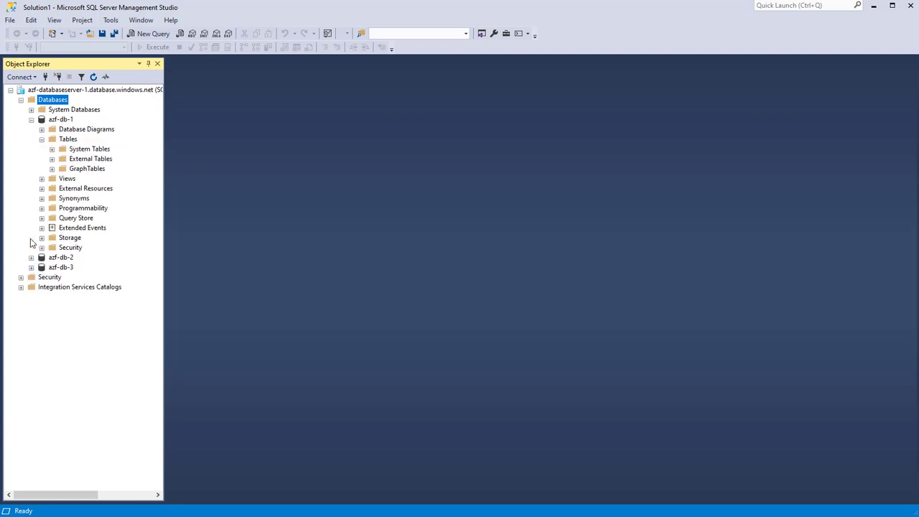
left_click(31, 267)
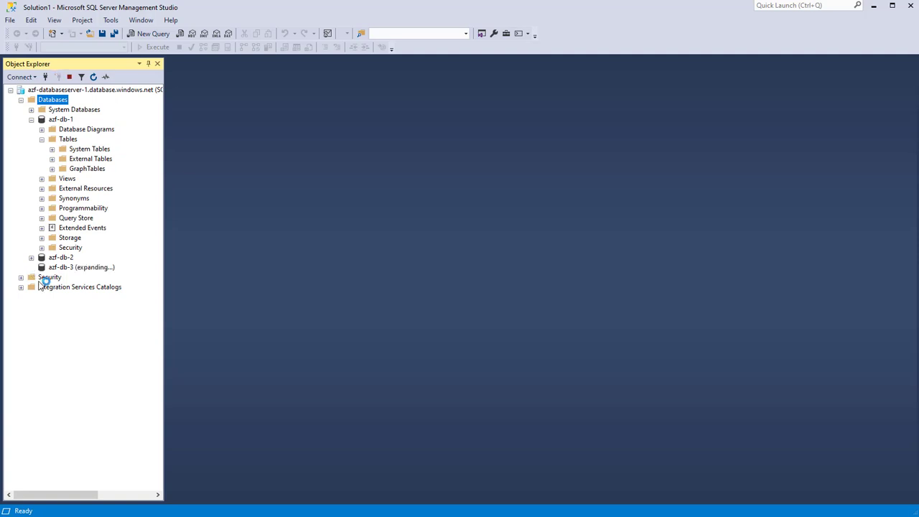
left_click(41, 287)
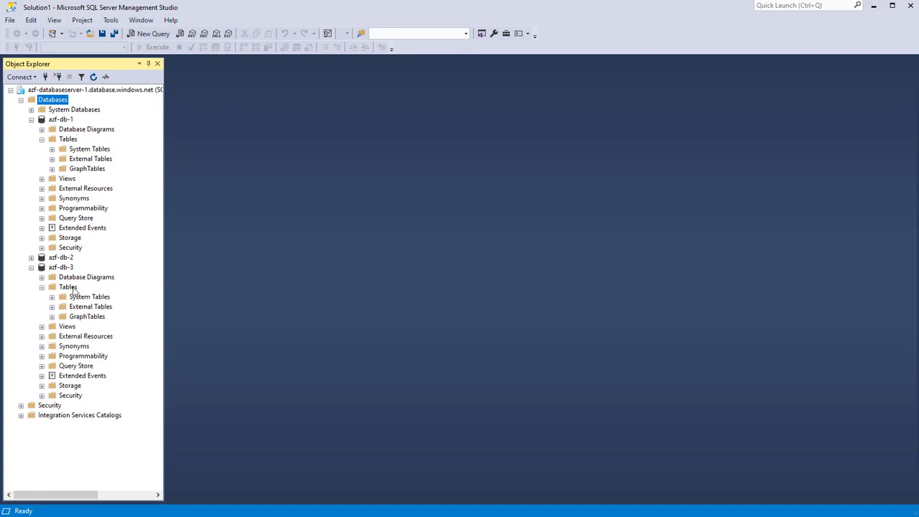
left_click(31, 267)
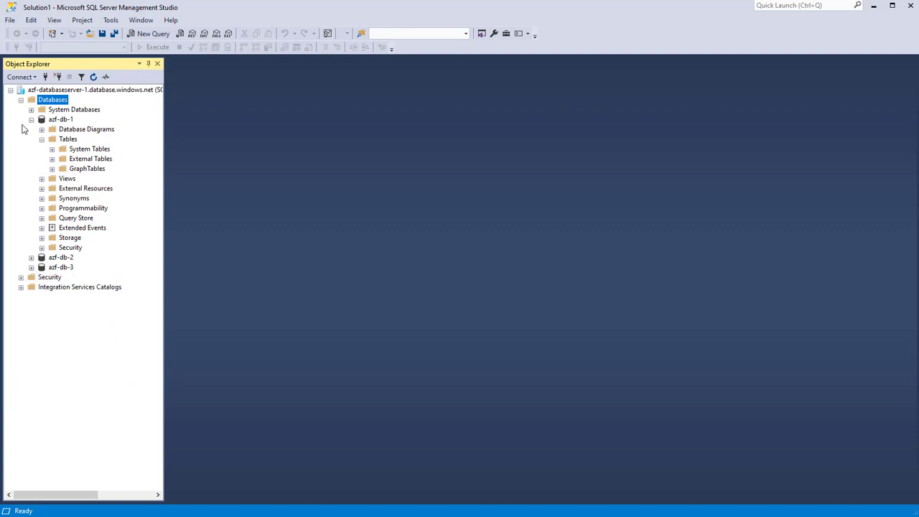
left_click(31, 119)
Inspect the tables of azf-db-2 in the object tree and collapse the database again.
left_click(31, 129)
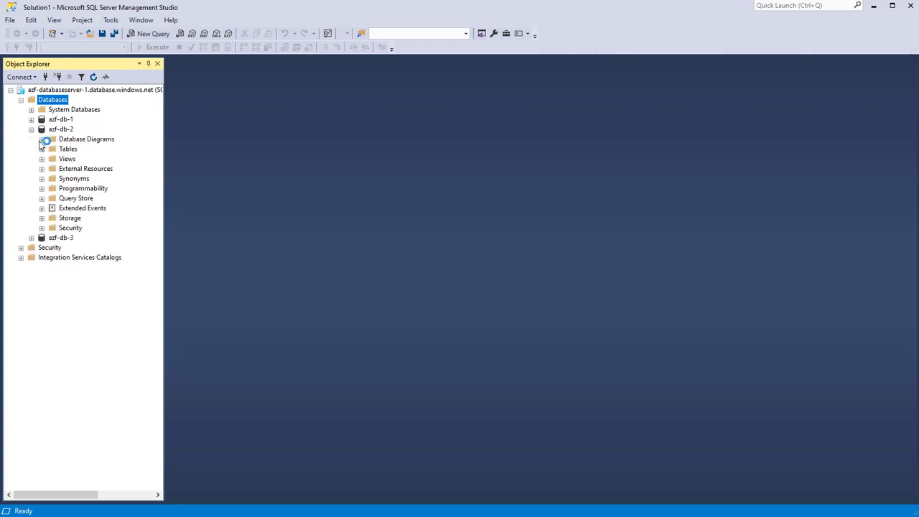
left_click(42, 149)
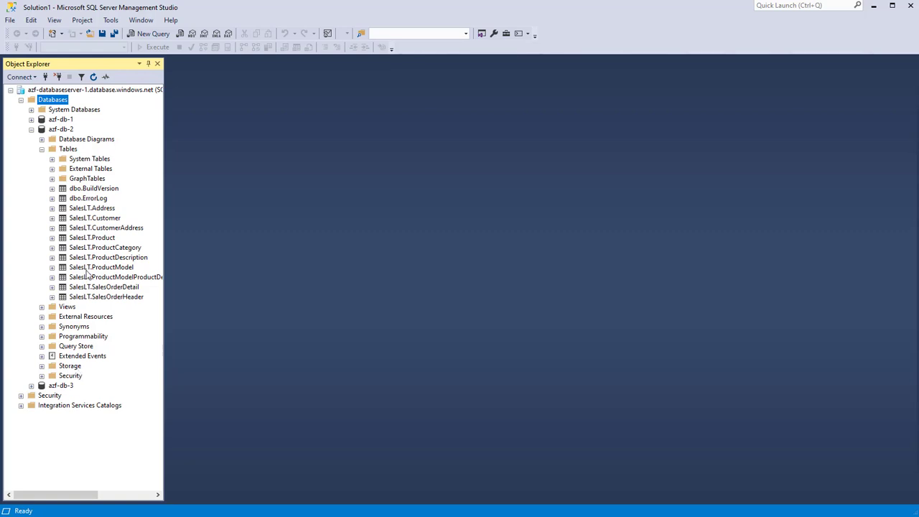
left_click(31, 130)
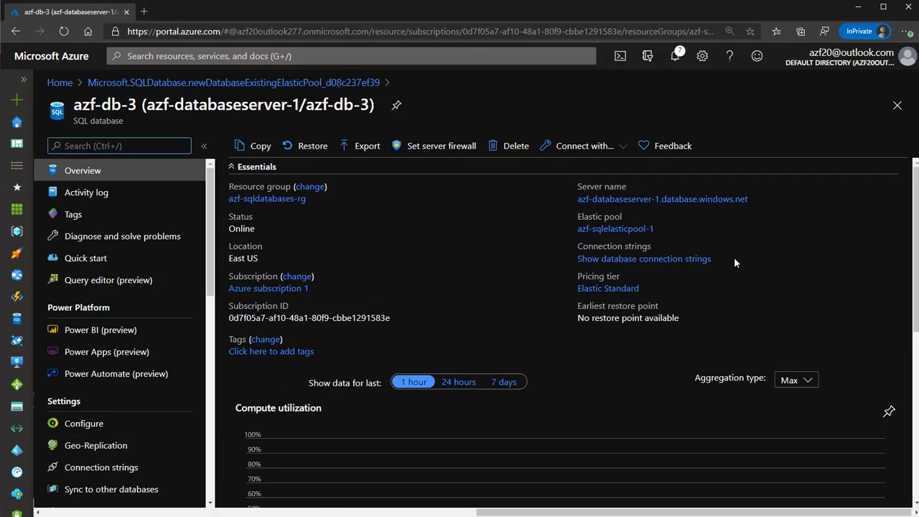
Back in the Azure portal, leave azf-db-3 for the azf-sqldatabases-rg resource group and refresh its resource list.
left_click(897, 105)
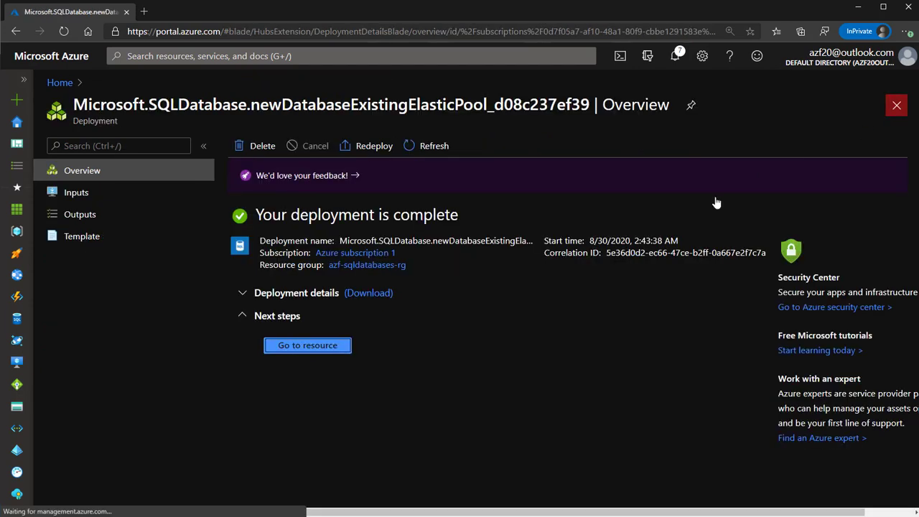
left_click(375, 265)
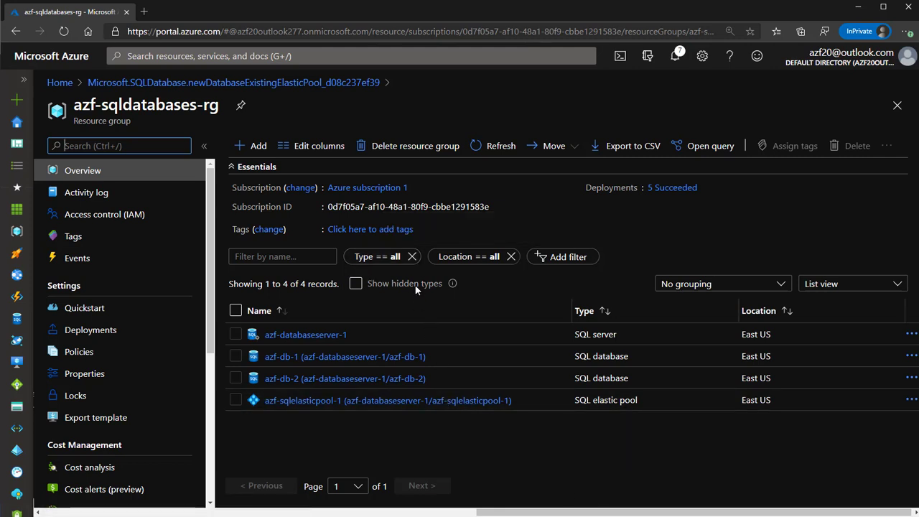
left_click(486, 148)
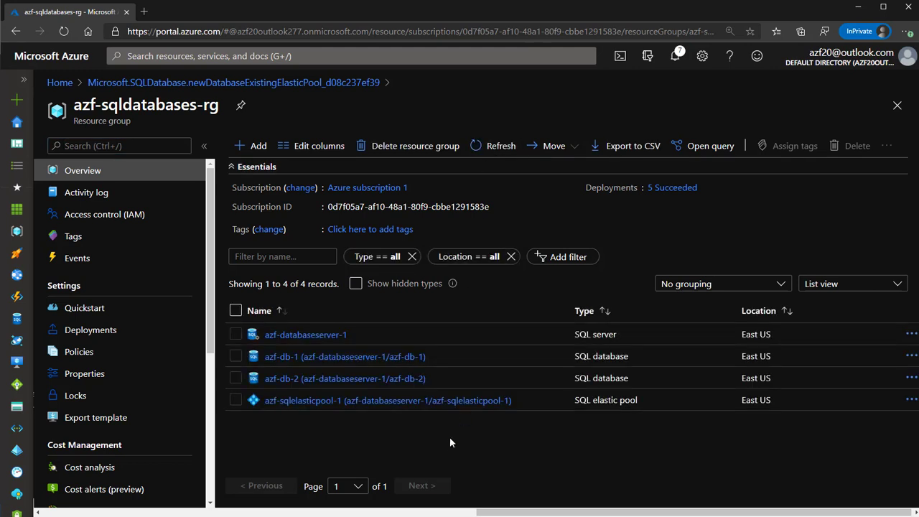